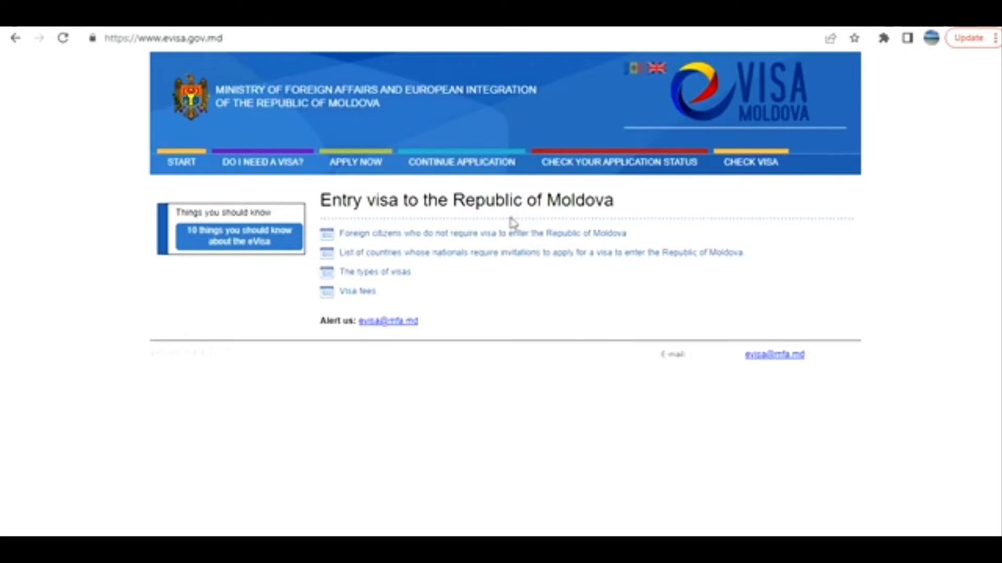
Open the visa-exempt foreign citizens page and the list of countries requiring invitations in new tabs, and switch to the visa regime page.
{"action": "right_click", "coordinate": [476, 236]}
{"action": "left_click", "coordinate": [497, 251]}
{"action": "right_click", "coordinate": [540, 261]}
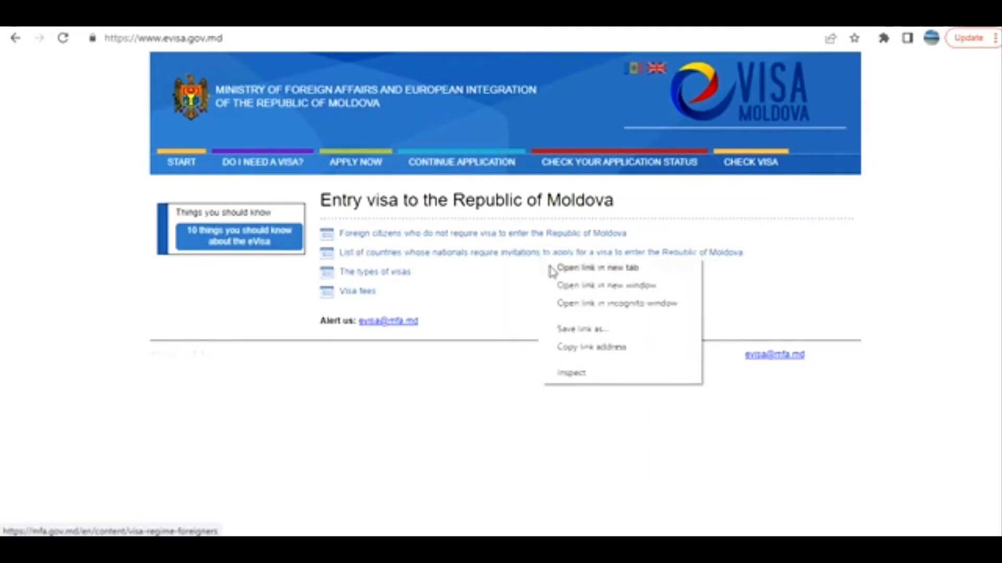
{"action": "left_click", "coordinate": [552, 268]}
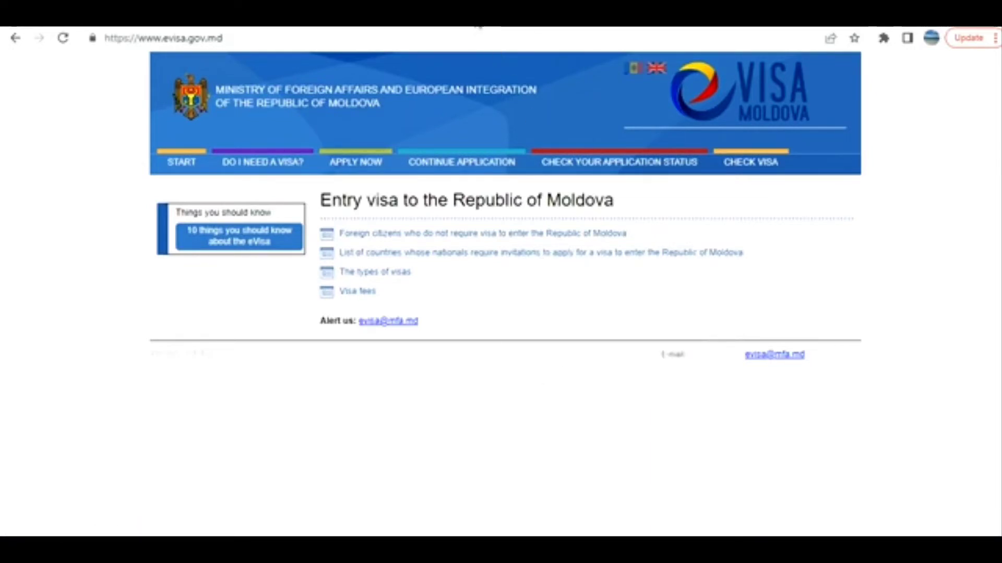
{"action": "left_click", "coordinate": [469, 27]}
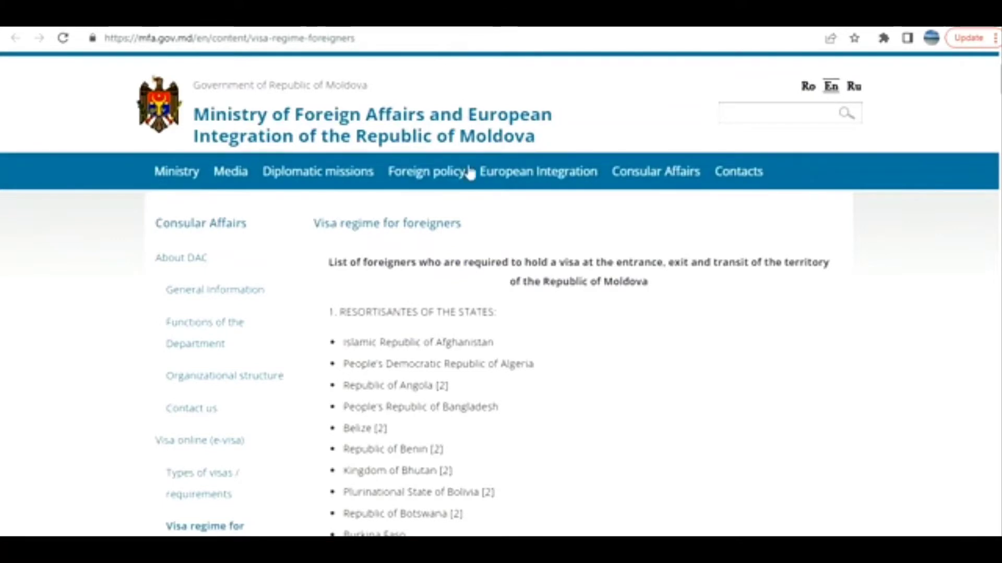
Examine the list of foreigners required to hold a visa for Moldova and highlight the Republic of India entry.
{"action": "left_click_drag", "start_coordinate": [451, 259], "coordinate": [649, 266]}
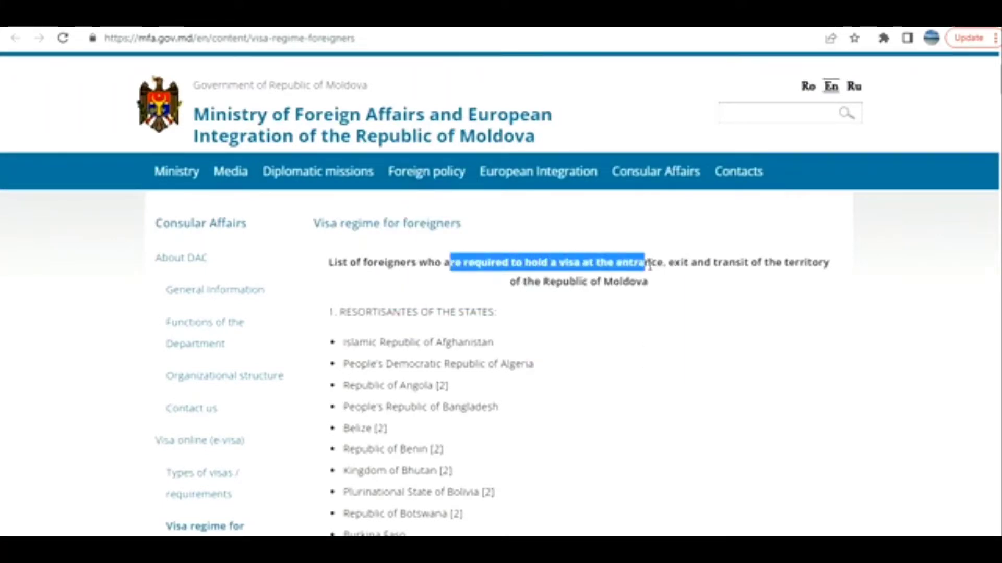
{"action": "scroll", "coordinate": [595, 284], "scroll_direction": "down", "scroll_amount": 4}
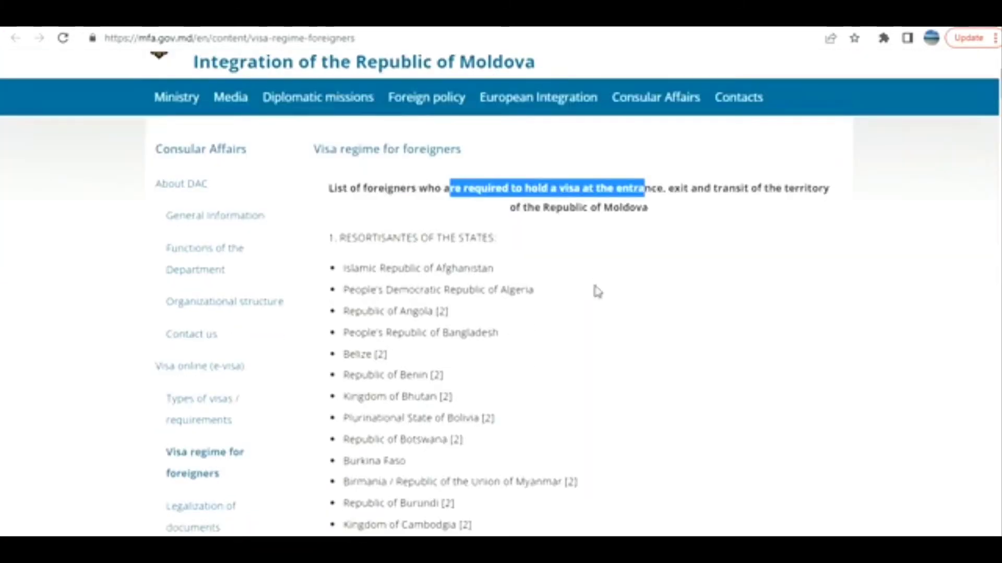
{"action": "scroll", "coordinate": [568, 285], "scroll_direction": "down", "scroll_amount": 8}
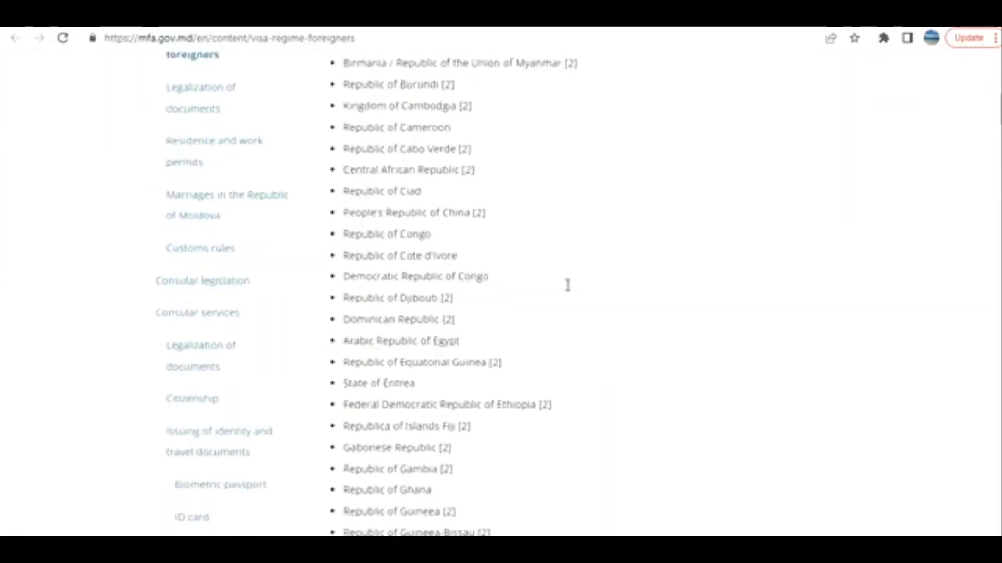
{"action": "scroll", "coordinate": [568, 287], "scroll_direction": "down", "scroll_amount": 5}
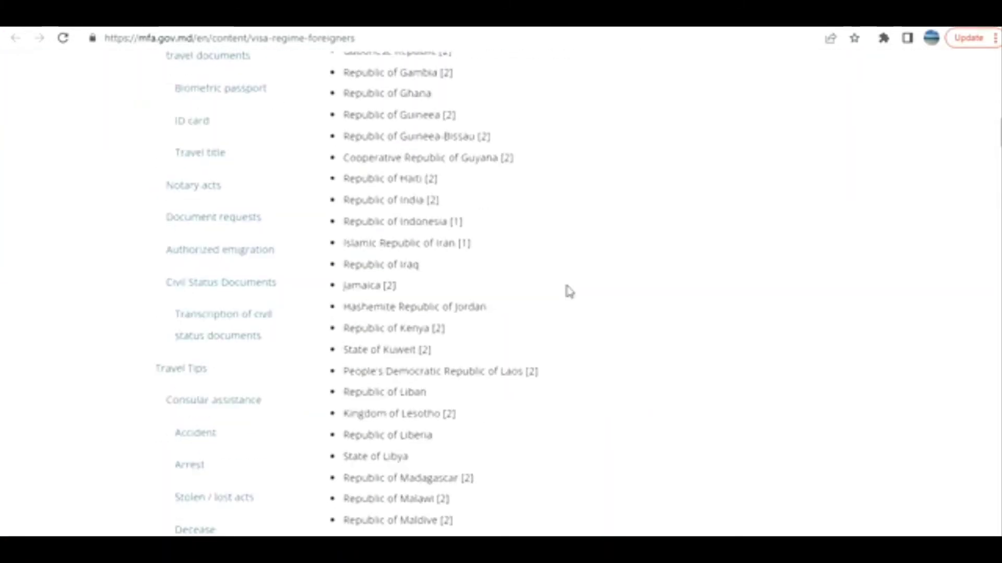
{"action": "left_click_drag", "start_coordinate": [441, 205], "coordinate": [344, 202]}
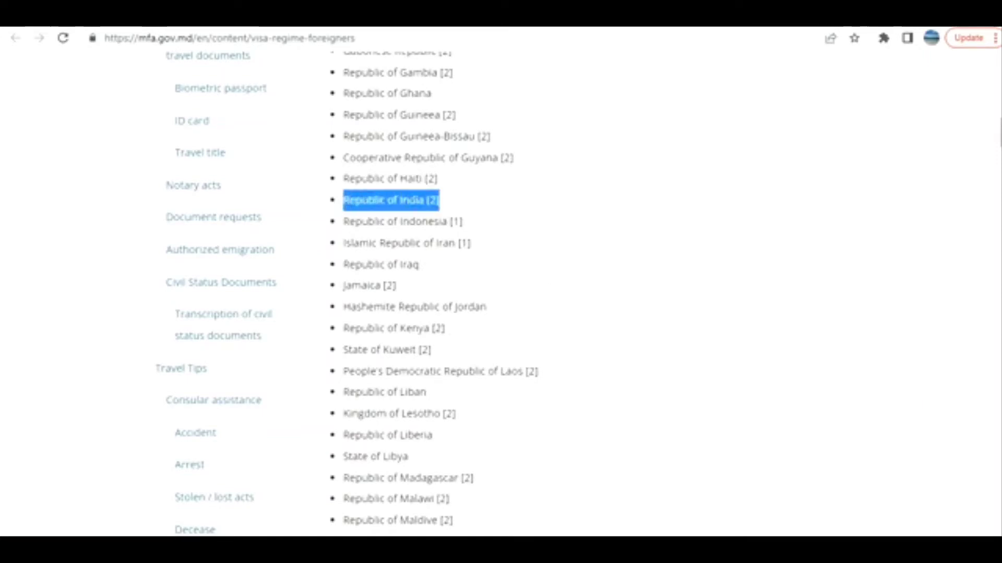
Examine the list of foreigners exempted from having a visa, highlighting its heading and the Canada entry.
{"action": "scroll", "coordinate": [437, 266], "scroll_direction": "down", "scroll_amount": 20}
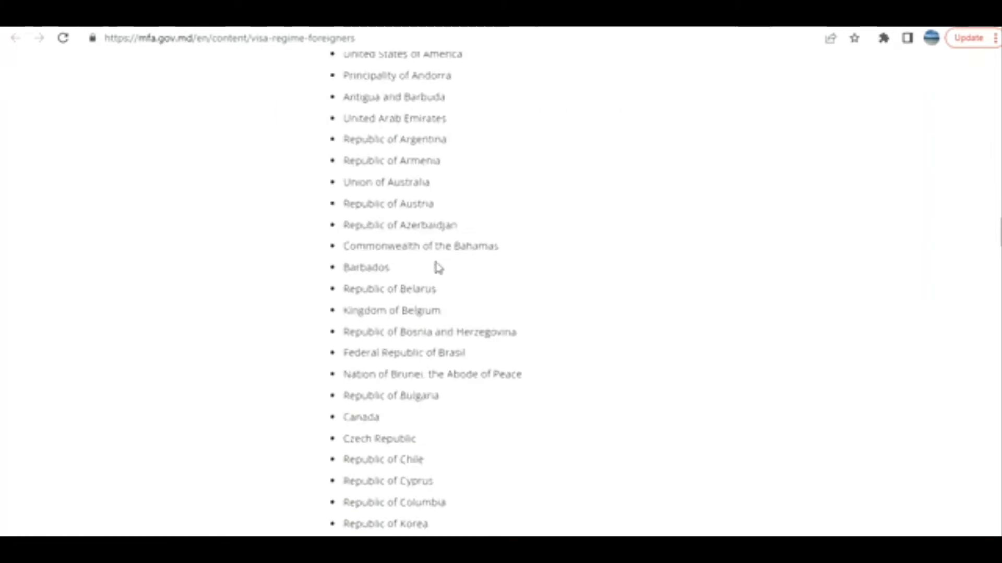
{"action": "scroll", "coordinate": [437, 267], "scroll_direction": "up", "scroll_amount": 4}
{"action": "left_click_drag", "start_coordinate": [459, 176], "coordinate": [605, 194]}
{"action": "scroll", "coordinate": [541, 255], "scroll_direction": "down", "scroll_amount": 4}
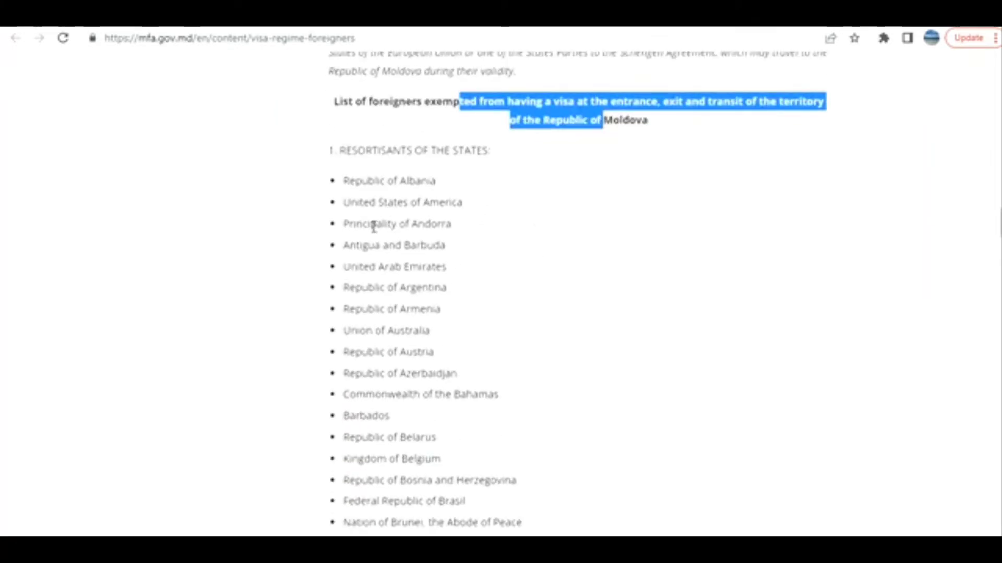
{"action": "scroll", "coordinate": [373, 226], "scroll_direction": "down", "scroll_amount": 3}
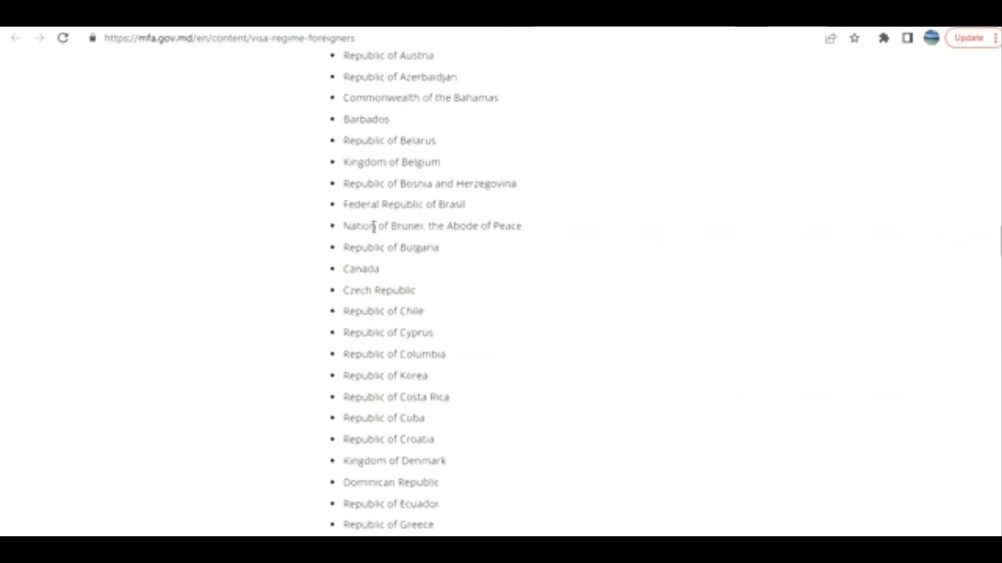
{"action": "left_click_drag", "start_coordinate": [378, 269], "coordinate": [329, 273]}
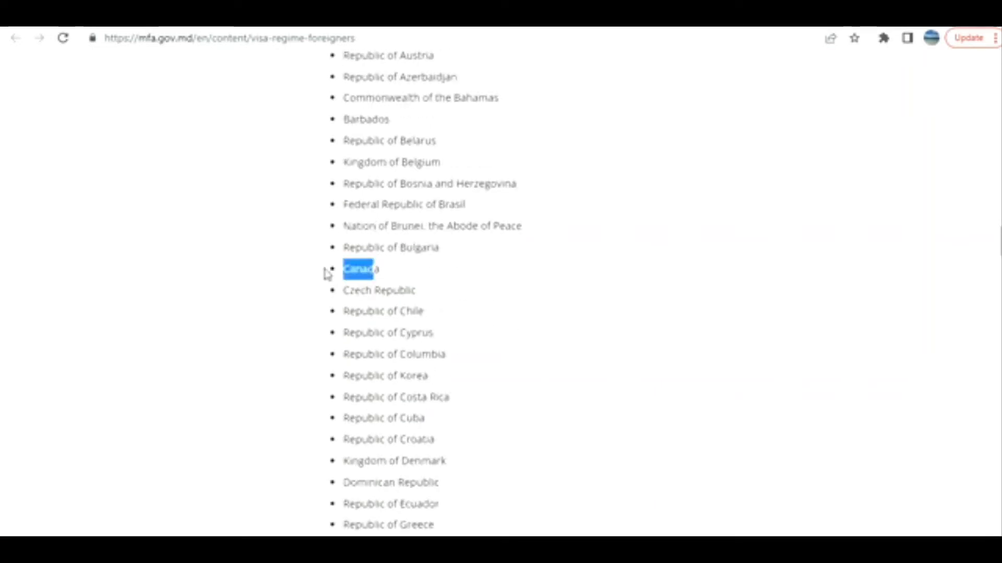
Examine the remaining exempt states, the airport transit visa list, the invitation list and the exceptions from the invitation procedure.
{"action": "scroll", "coordinate": [405, 306], "scroll_direction": "down", "scroll_amount": 5}
{"action": "scroll", "coordinate": [405, 301], "scroll_direction": "down", "scroll_amount": 20}
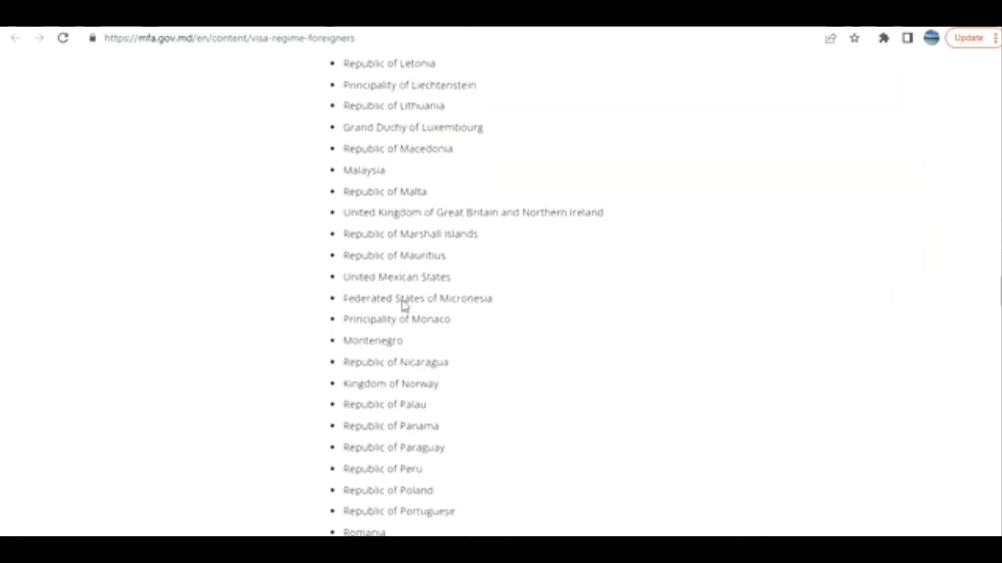
{"action": "scroll", "coordinate": [403, 300], "scroll_direction": "down", "scroll_amount": 12}
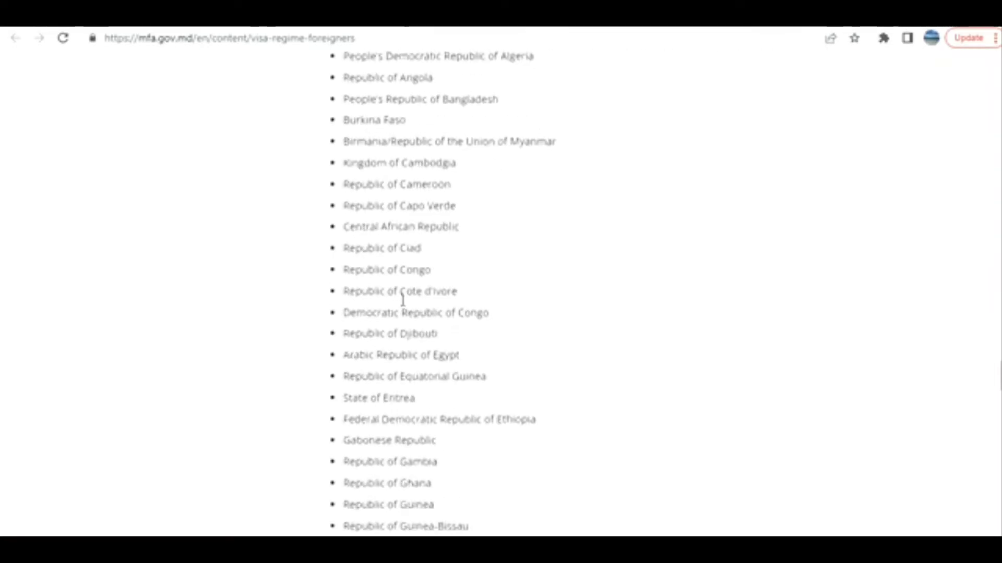
{"action": "scroll", "coordinate": [403, 299], "scroll_direction": "up", "scroll_amount": 7}
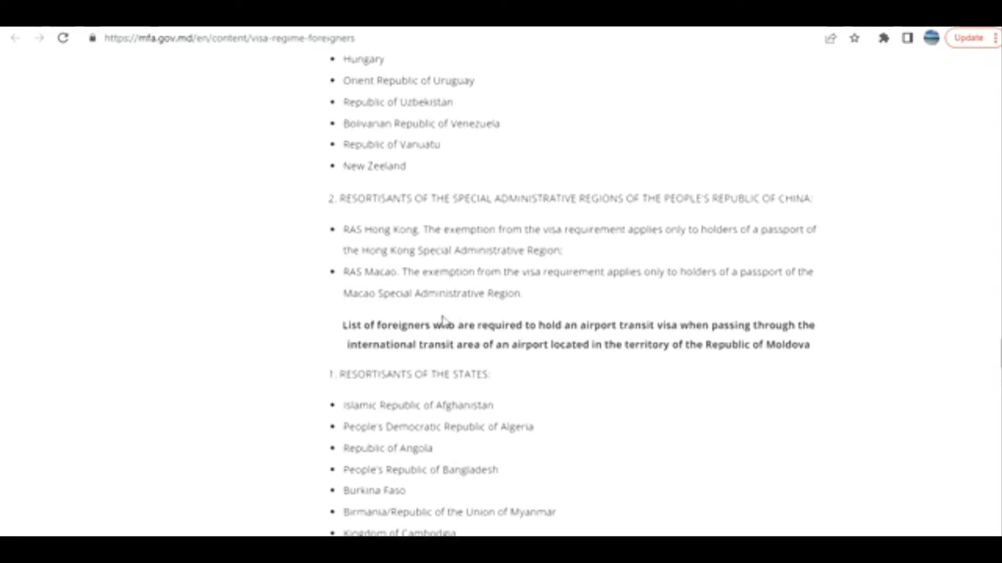
{"action": "scroll", "coordinate": [409, 341], "scroll_direction": "down", "scroll_amount": 20}
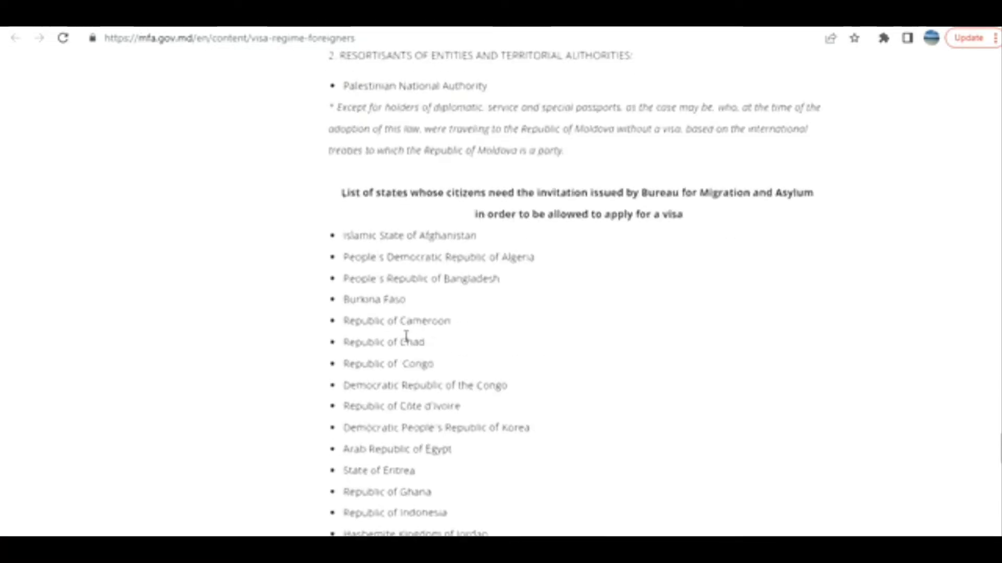
{"action": "scroll", "coordinate": [406, 337], "scroll_direction": "down", "scroll_amount": 9}
{"action": "scroll", "coordinate": [406, 336], "scroll_direction": "down", "scroll_amount": 5}
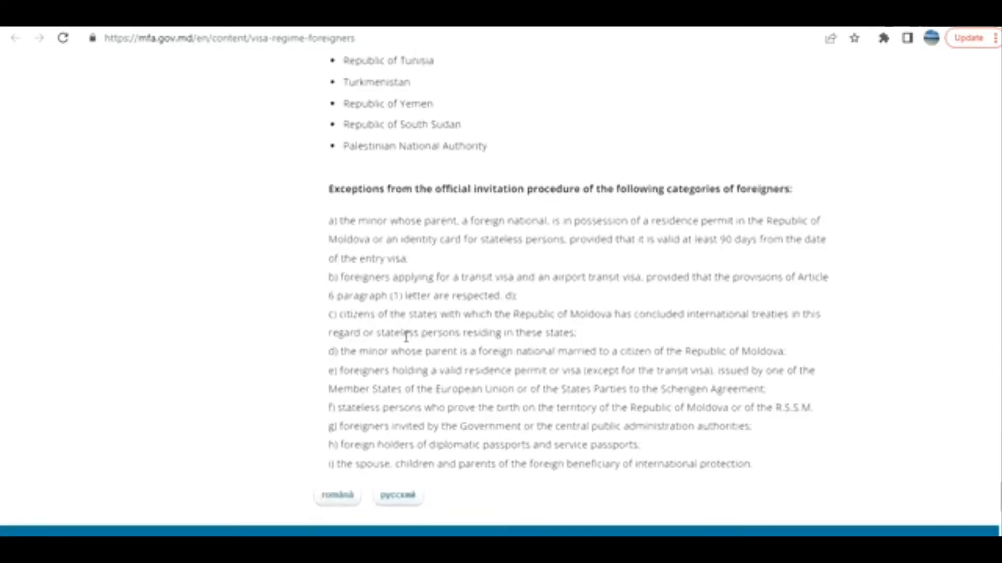
Review the heading and entries of the visa-required list again, down to the start of the exempted list.
{"action": "scroll", "coordinate": [407, 337], "scroll_direction": "up", "scroll_amount": 14}
{"action": "scroll", "coordinate": [407, 308], "scroll_direction": "up", "scroll_amount": 20}
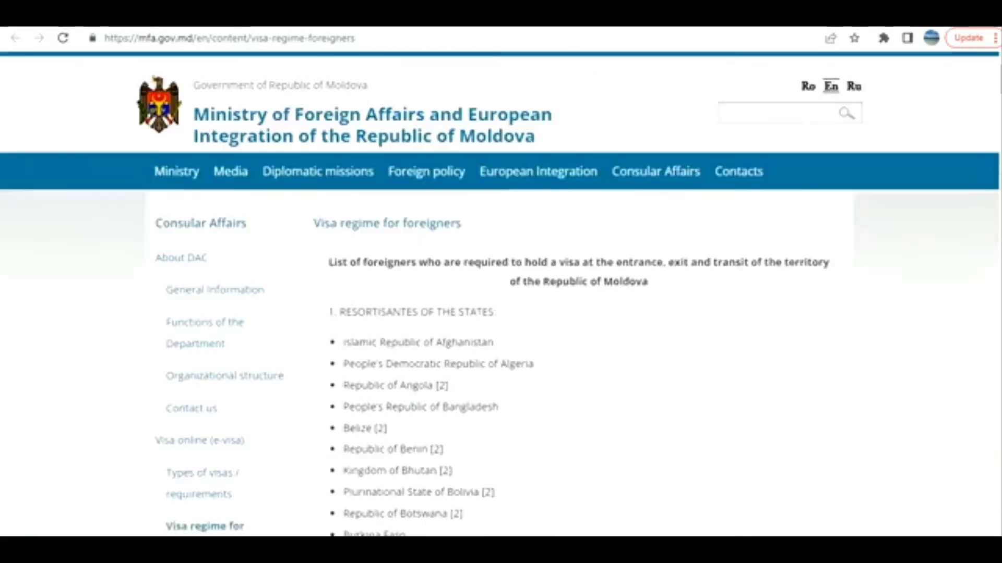
{"action": "left_click_drag", "start_coordinate": [431, 261], "coordinate": [574, 261]}
{"action": "scroll", "coordinate": [515, 302], "scroll_direction": "down", "scroll_amount": 1}
{"action": "scroll", "coordinate": [515, 302], "scroll_direction": "down", "scroll_amount": 20}
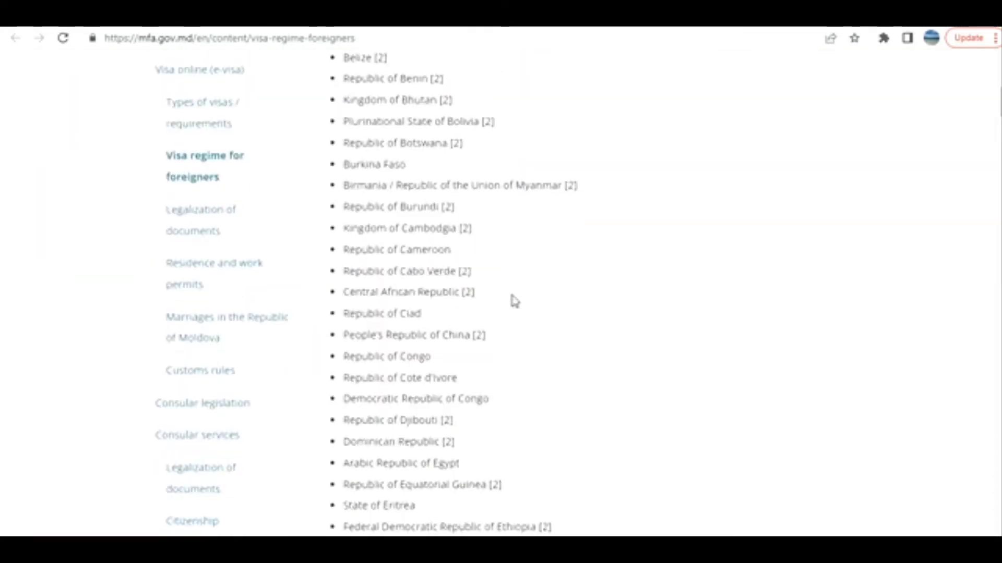
{"action": "scroll", "coordinate": [514, 301], "scroll_direction": "up", "scroll_amount": 8}
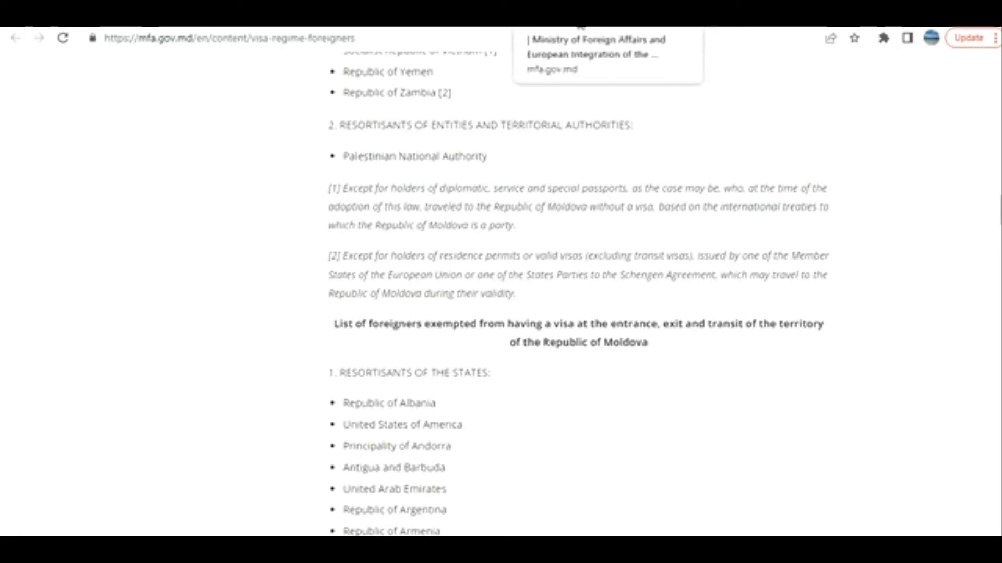
Return to the e-visa site and review the applicant data fields of the visa application form.
{"action": "left_click", "coordinate": [581, 26]}
{"action": "left_click", "coordinate": [425, 27]}
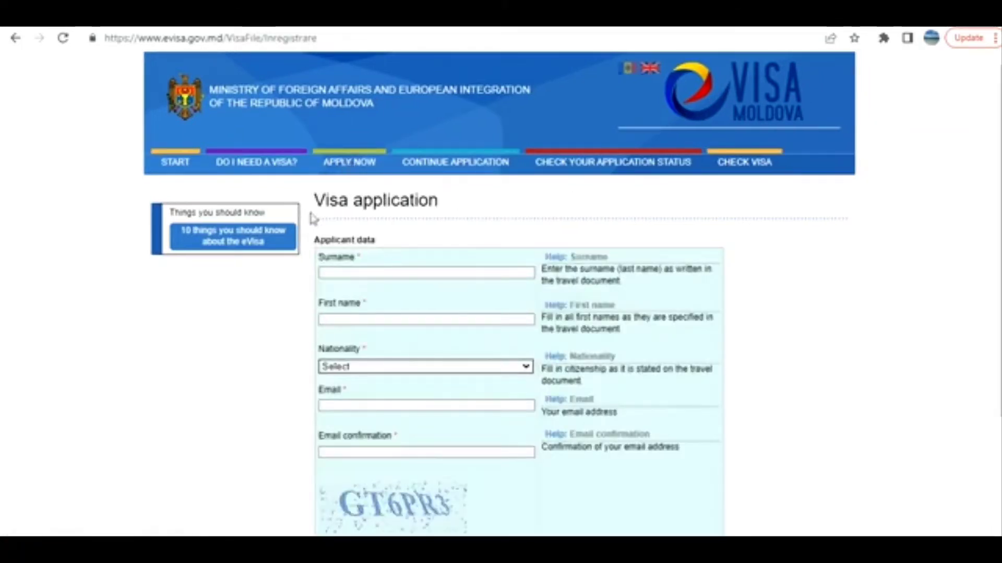
{"action": "scroll", "coordinate": [312, 219], "scroll_direction": "down", "scroll_amount": 3}
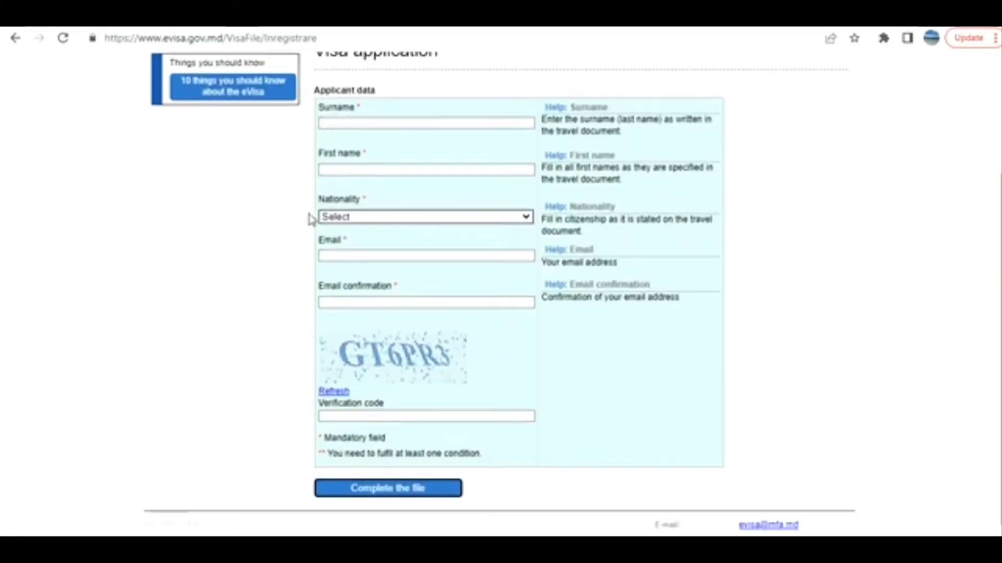
{"action": "scroll", "coordinate": [460, 257], "scroll_direction": "up", "scroll_amount": 3}
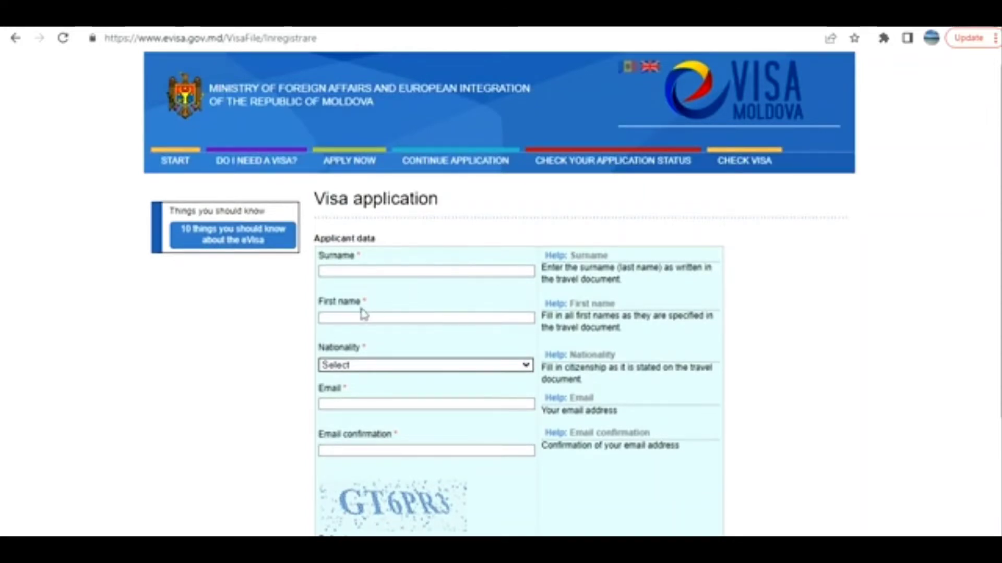
{"action": "scroll", "coordinate": [349, 317], "scroll_direction": "down", "scroll_amount": 1}
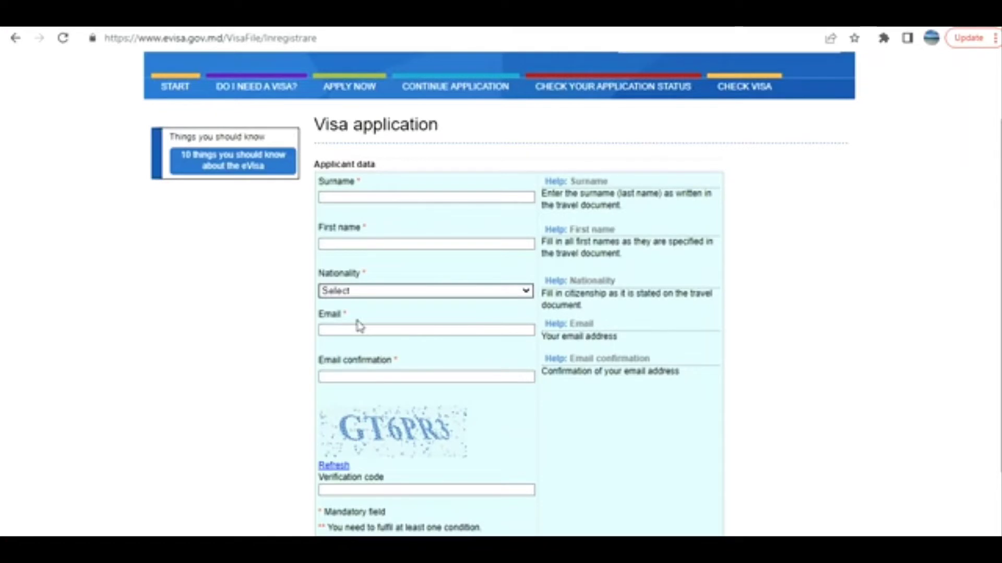
{"action": "scroll", "coordinate": [358, 326], "scroll_direction": "down", "scroll_amount": 1}
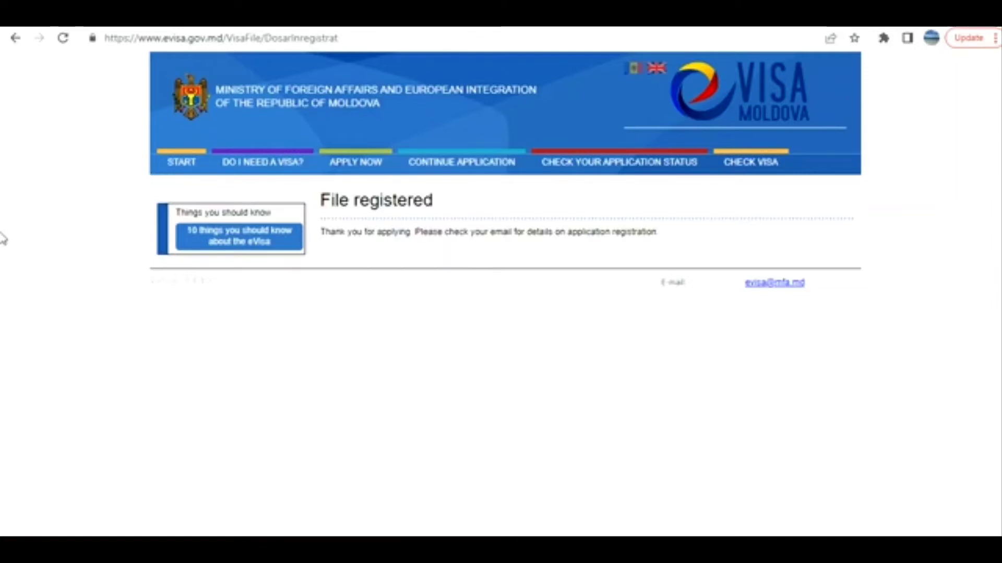
Continue the registered visa application and review the Applicant section's name, birth and citizenship fields.
{"action": "left_click", "coordinate": [445, 168]}
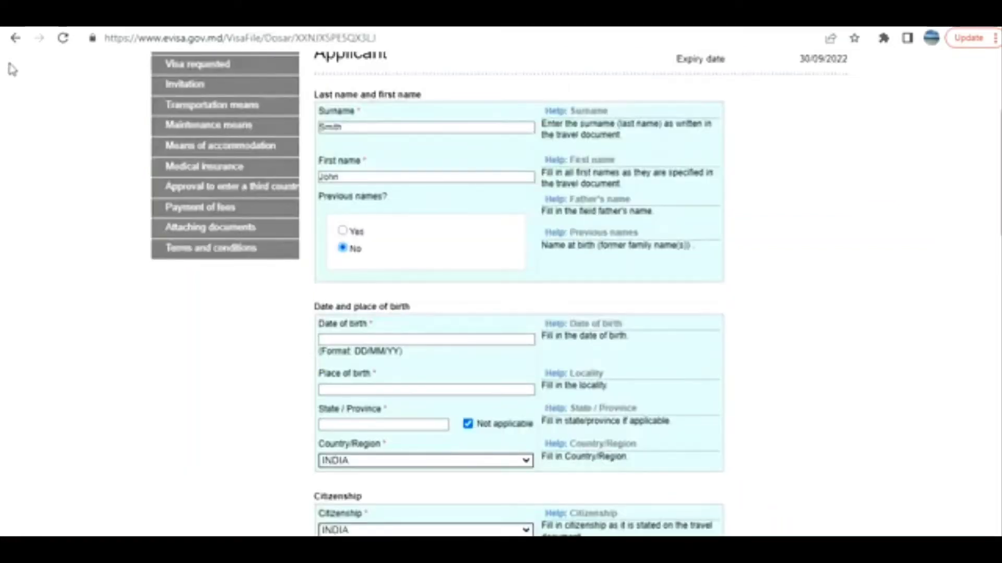
{"action": "scroll", "coordinate": [155, 300], "scroll_direction": "down", "scroll_amount": 3}
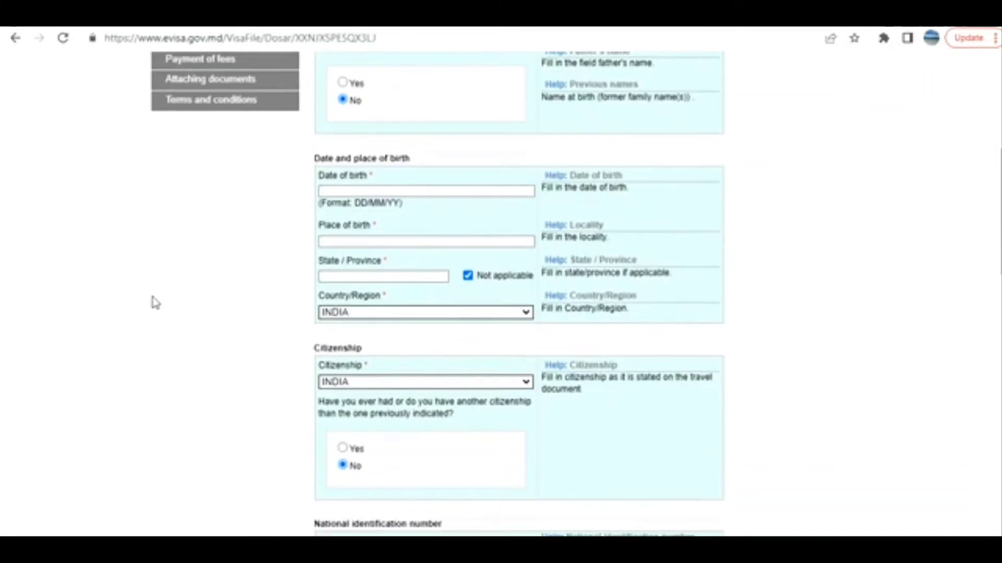
{"action": "scroll", "coordinate": [156, 303], "scroll_direction": "down", "scroll_amount": 4}
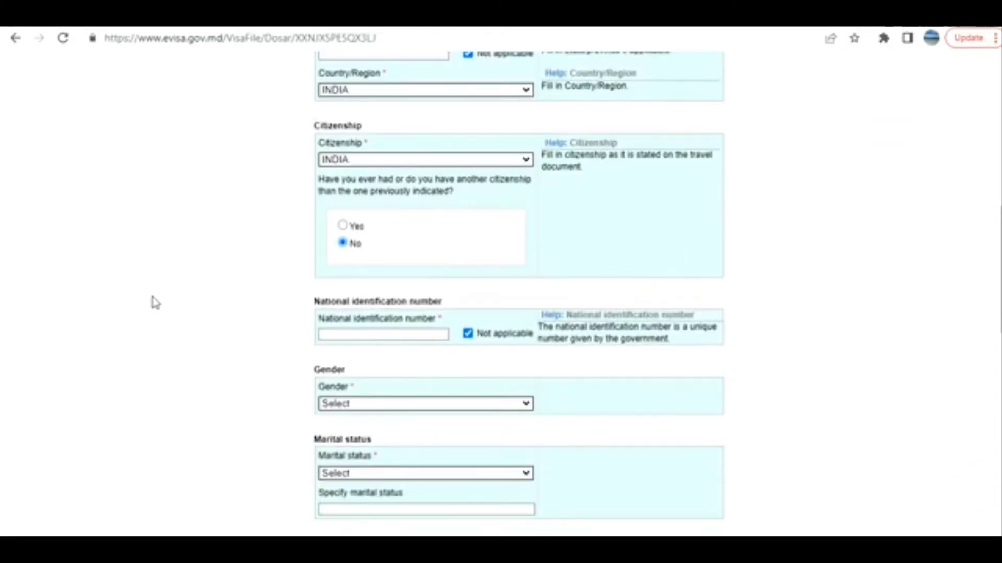
{"action": "scroll", "coordinate": [155, 302], "scroll_direction": "down", "scroll_amount": 3}
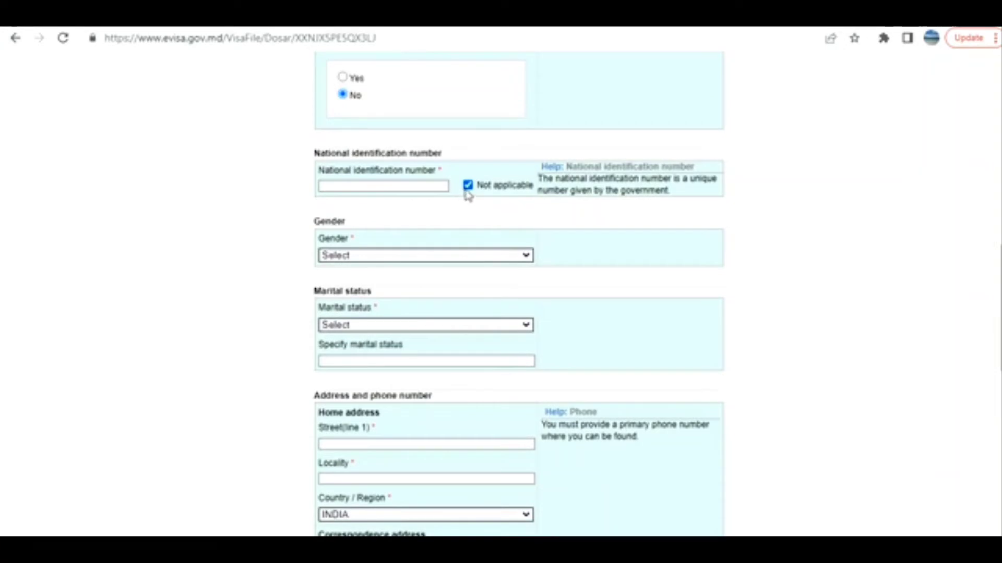
Check the Not applicable option for the national identification number and review the gender, marital status, address and phone fields.
{"action": "left_click", "coordinate": [467, 186]}
{"action": "left_click", "coordinate": [467, 186]}
{"action": "scroll", "coordinate": [274, 237], "scroll_direction": "down", "scroll_amount": 1}
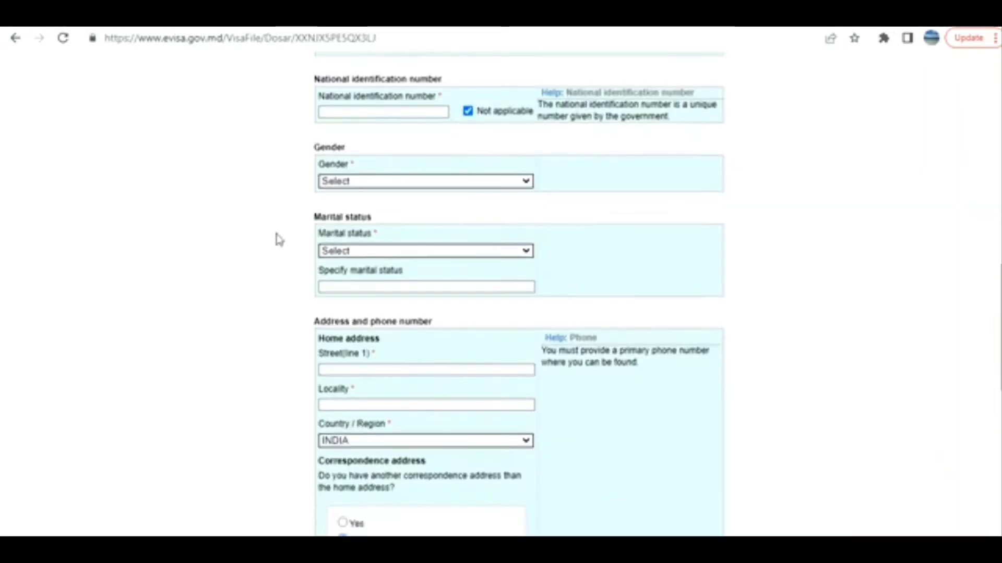
{"action": "scroll", "coordinate": [321, 242], "scroll_direction": "down", "scroll_amount": 1}
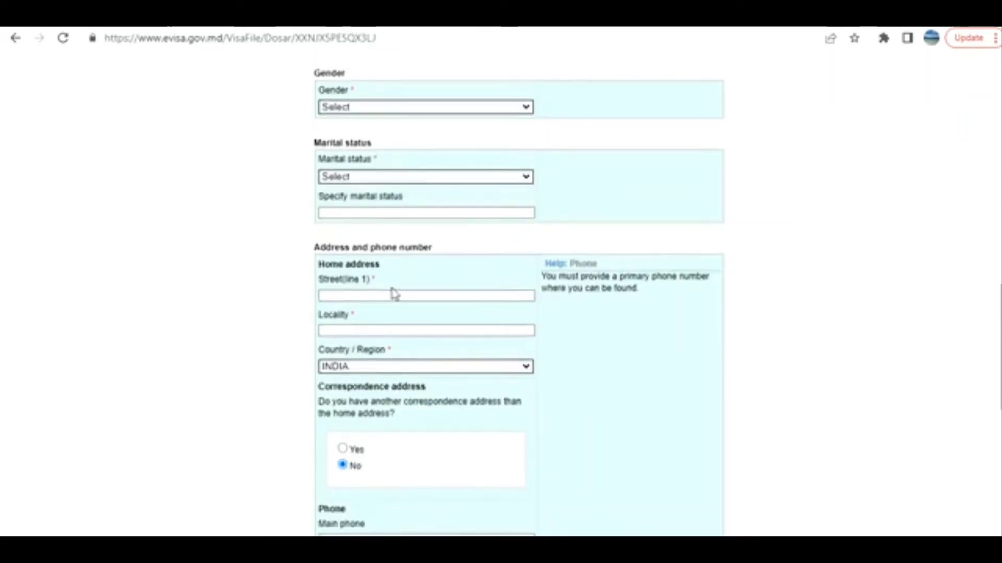
{"action": "scroll", "coordinate": [366, 280], "scroll_direction": "down", "scroll_amount": 1}
{"action": "scroll", "coordinate": [344, 298], "scroll_direction": "down", "scroll_amount": 5}
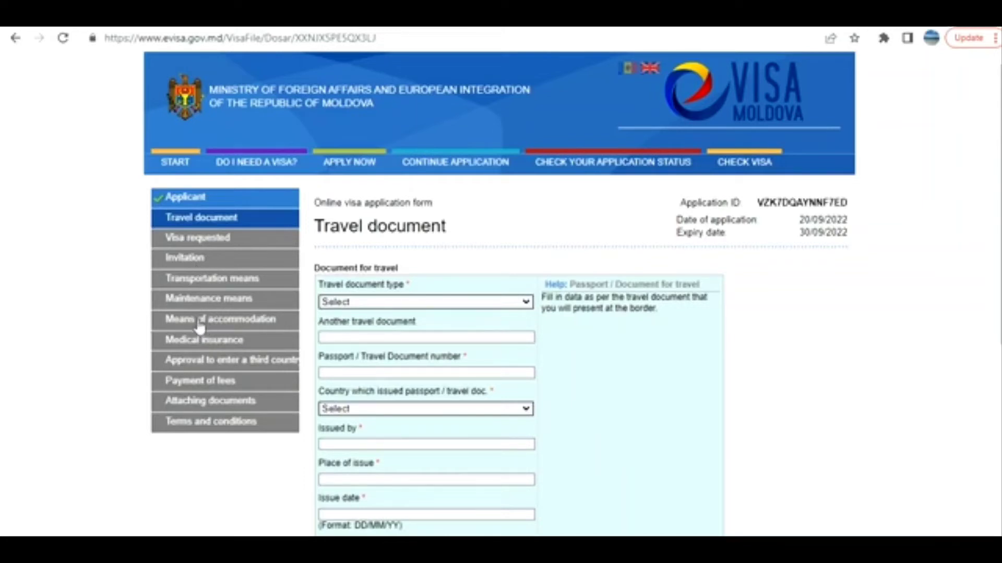
Review the Travel document section's passport details and residence country questions.
{"action": "scroll", "coordinate": [240, 348], "scroll_direction": "down", "scroll_amount": 1}
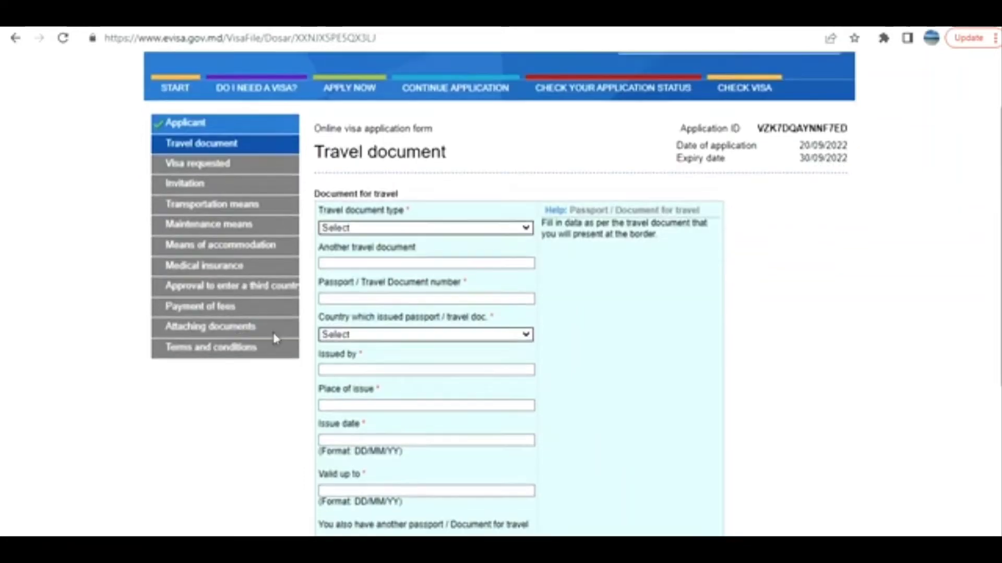
{"action": "scroll", "coordinate": [366, 266], "scroll_direction": "down", "scroll_amount": 3}
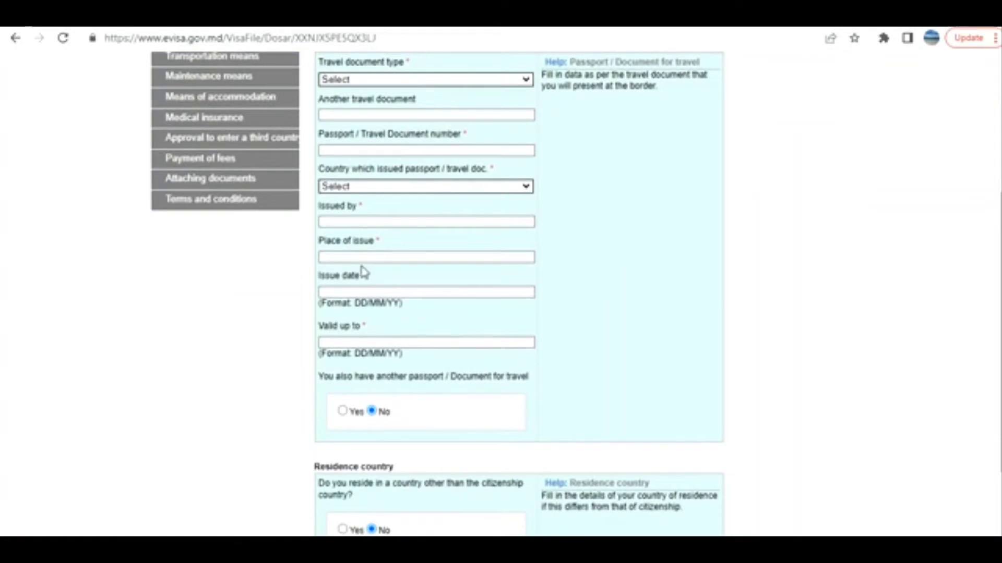
{"action": "scroll", "coordinate": [364, 272], "scroll_direction": "down", "scroll_amount": 2}
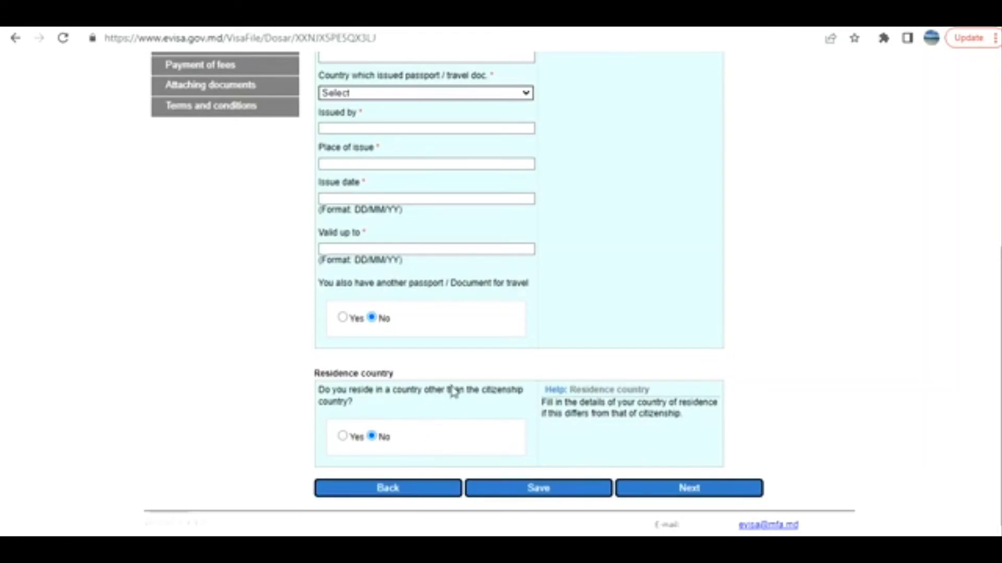
Continue from the Travel document section to Visa requested and set the requested visa type to C/T - Tourism.
{"action": "scroll", "coordinate": [449, 392], "scroll_direction": "up", "scroll_amount": 1}
{"action": "scroll", "coordinate": [449, 391], "scroll_direction": "down", "scroll_amount": 1}
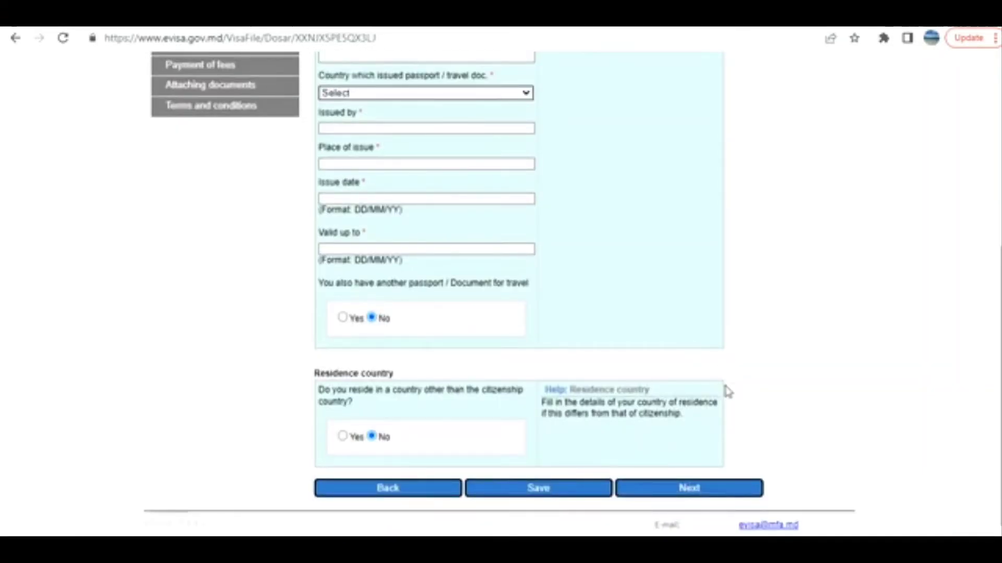
{"action": "scroll", "coordinate": [725, 389], "scroll_direction": "up", "scroll_amount": 2}
{"action": "left_click", "coordinate": [161, 132]}
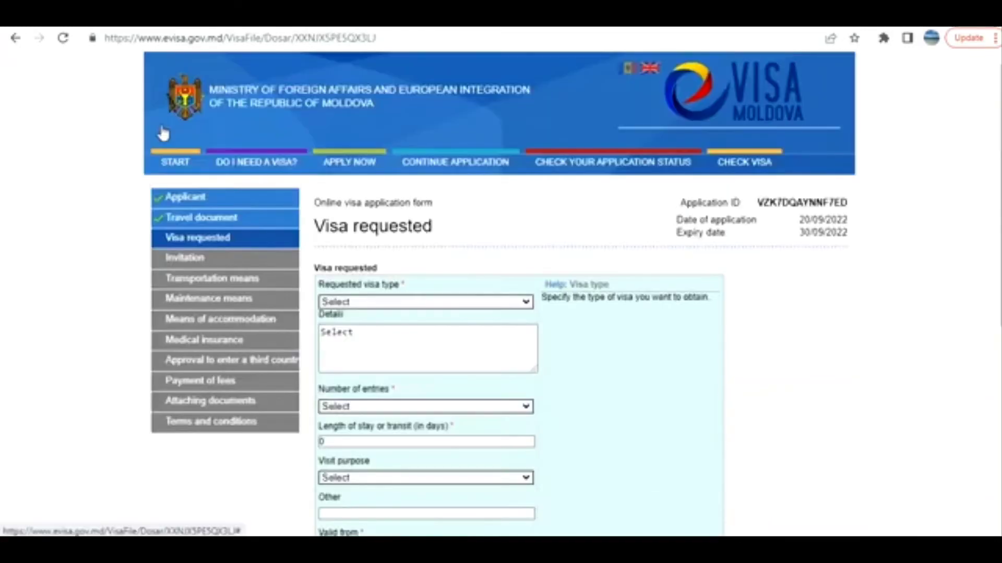
{"action": "scroll", "coordinate": [162, 133], "scroll_direction": "down", "scroll_amount": 1}
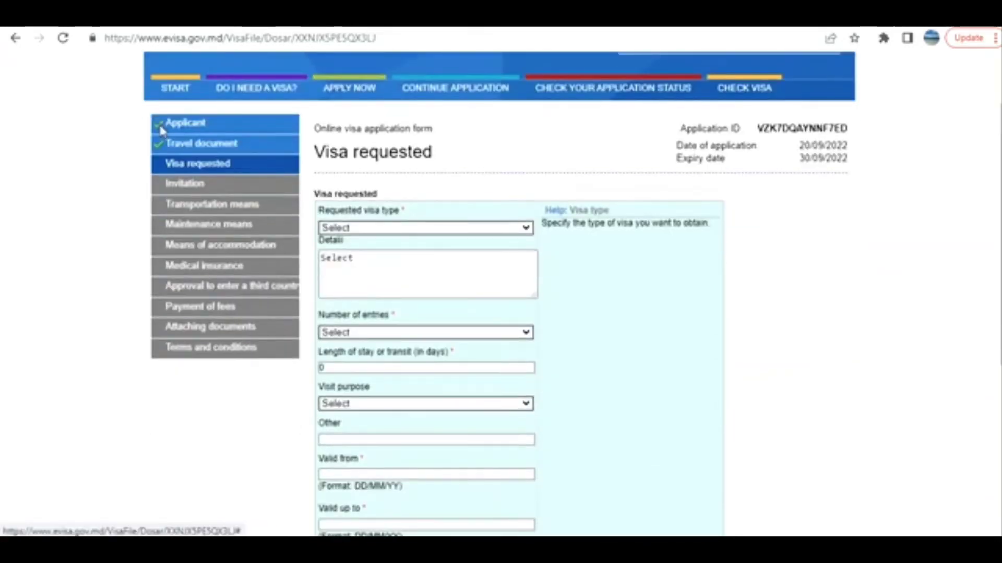
{"action": "left_click", "coordinate": [523, 229]}
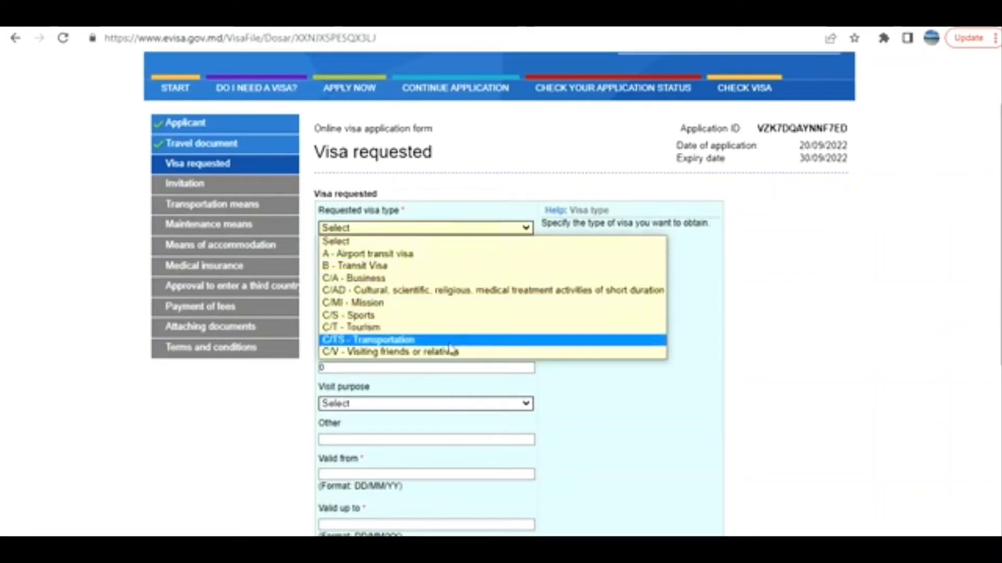
{"action": "left_click", "coordinate": [417, 328]}
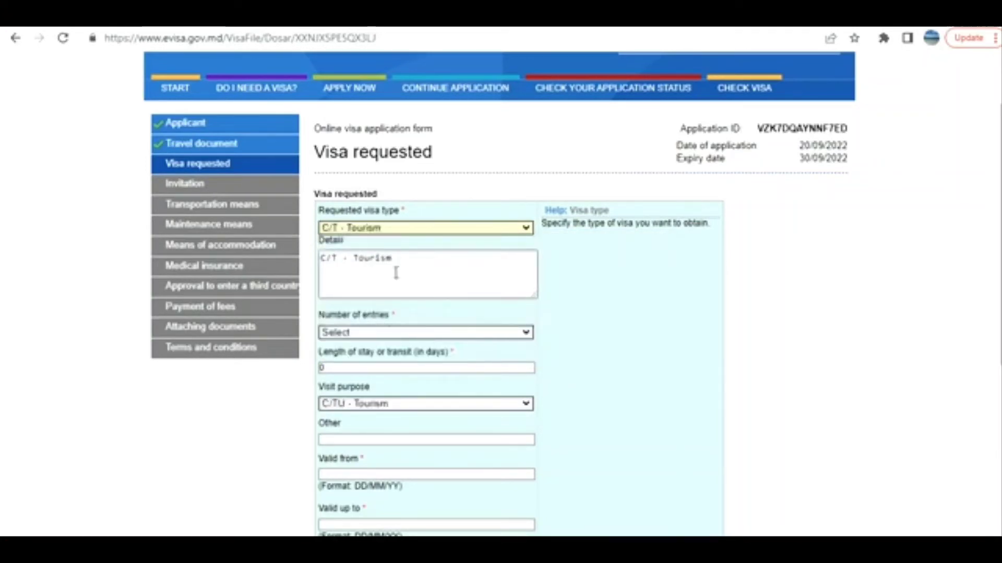
Set the number of entries to Multiple entrances and the length of stay to 30 days.
{"action": "scroll", "coordinate": [482, 308], "scroll_direction": "down", "scroll_amount": 3}
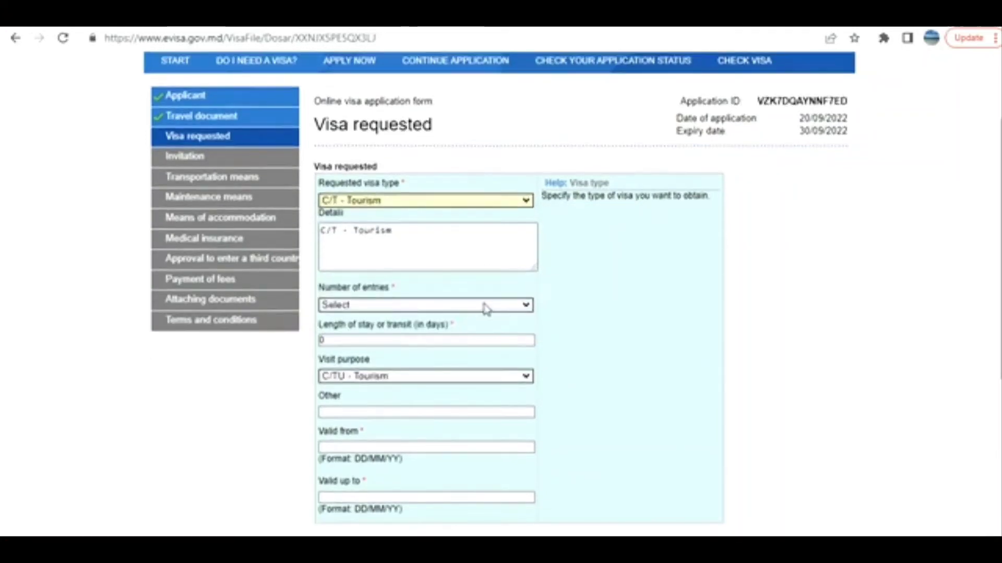
{"action": "left_click", "coordinate": [454, 258]}
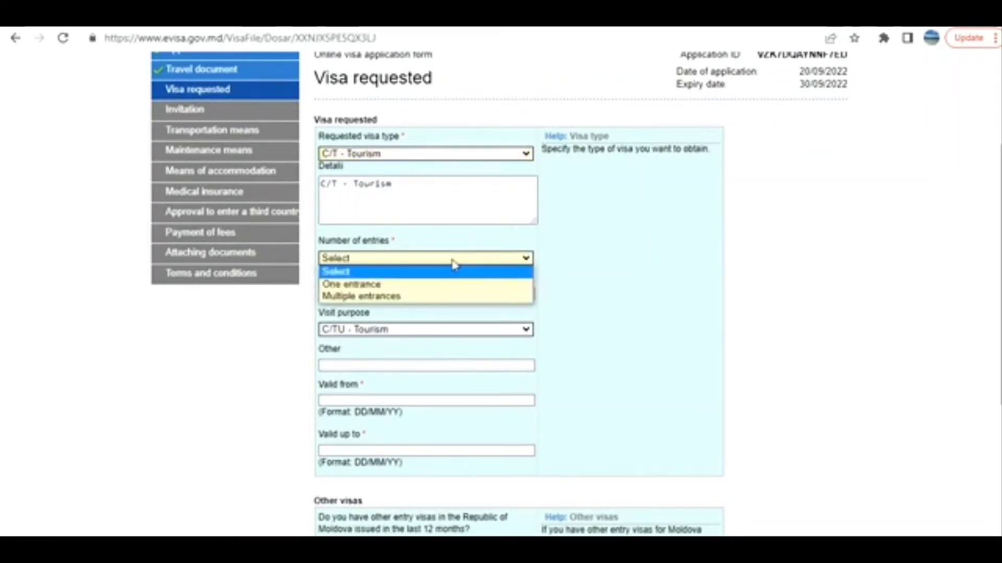
{"action": "left_click", "coordinate": [428, 296]}
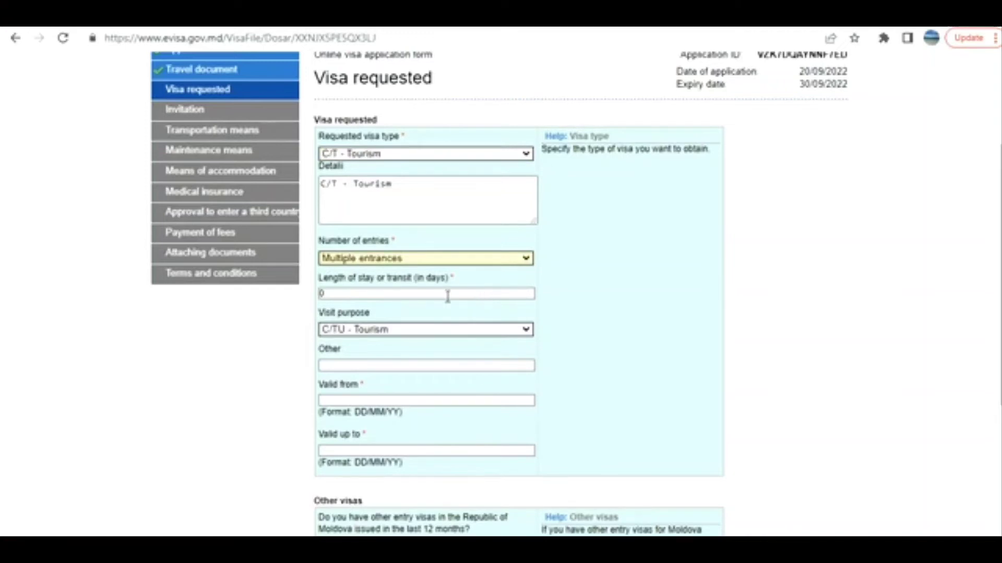
{"action": "key", "text": "Tab"}
{"action": "type", "text": "30"}
Answer No to holding a valid visa or residence permit issued by an EU member state or Schengen Area.
{"action": "scroll", "coordinate": [406, 351], "scroll_direction": "down", "scroll_amount": 3}
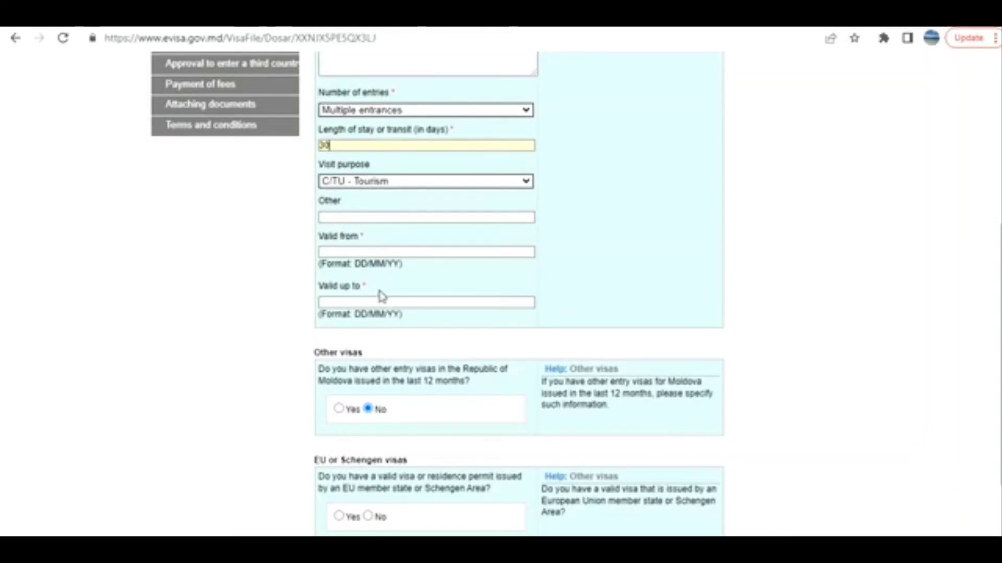
{"action": "scroll", "coordinate": [384, 294], "scroll_direction": "down", "scroll_amount": 2}
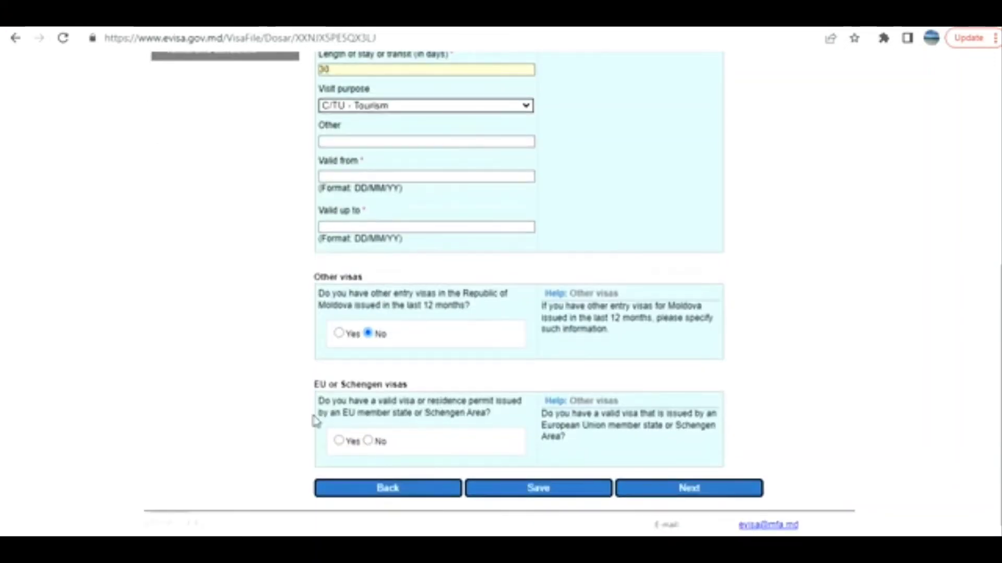
{"action": "left_click", "coordinate": [370, 440]}
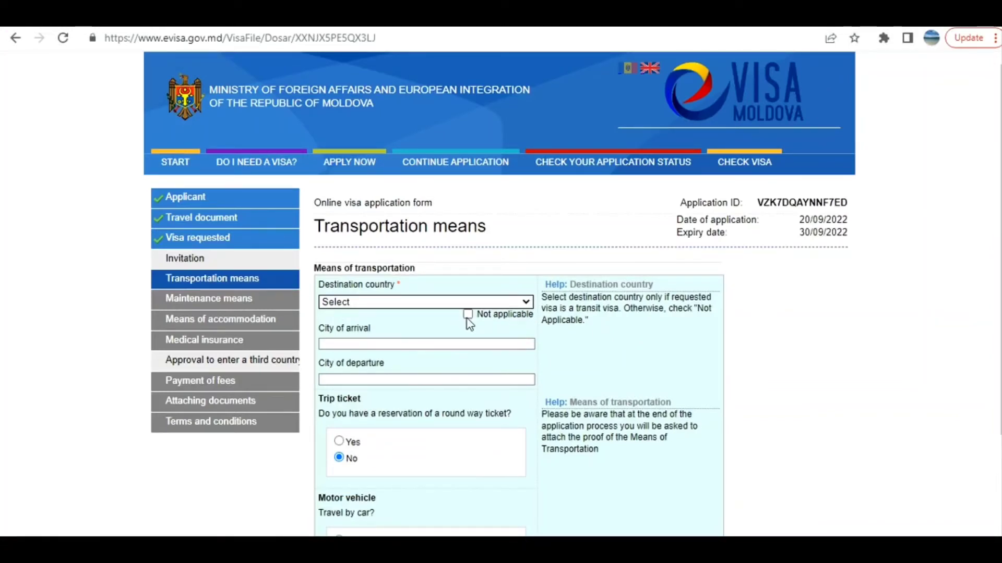
Complete the Transportation means section with destination country Not applicable and the round way ticket reservation answered Yes.
{"action": "left_click", "coordinate": [468, 315]}
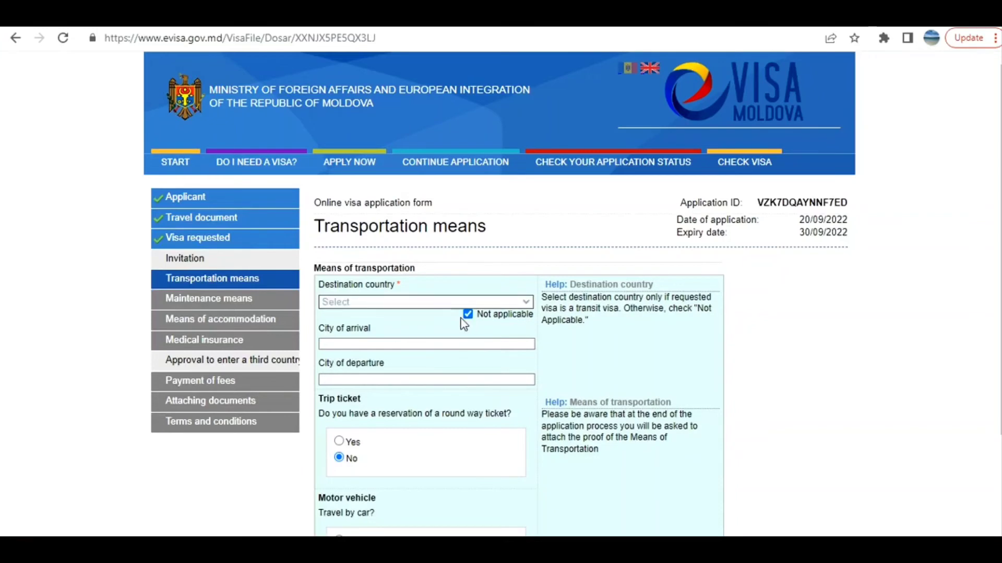
{"action": "scroll", "coordinate": [459, 325], "scroll_direction": "down", "scroll_amount": 1}
{"action": "scroll", "coordinate": [460, 324], "scroll_direction": "down", "scroll_amount": 1}
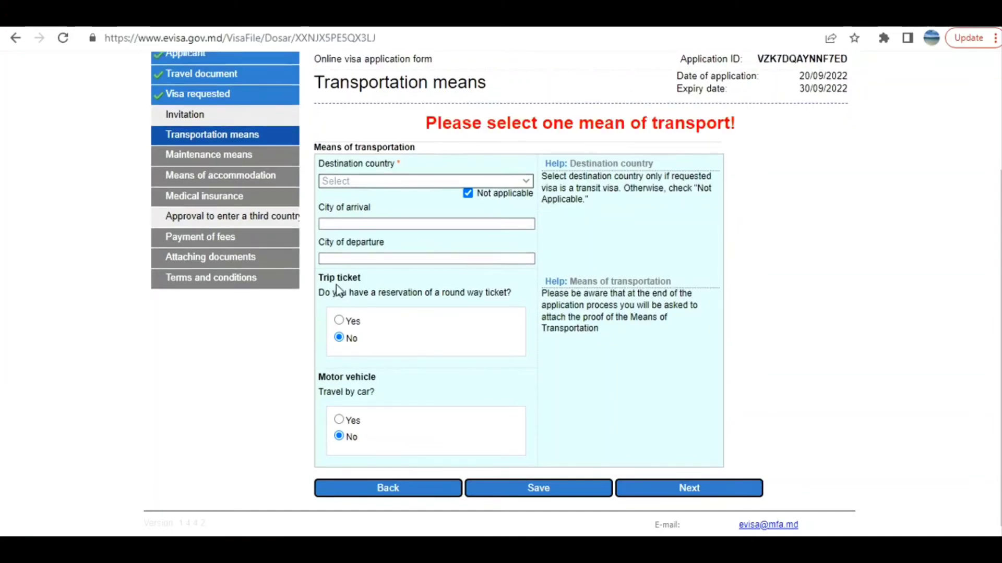
{"action": "left_click", "coordinate": [338, 320]}
{"action": "scroll", "coordinate": [421, 347], "scroll_direction": "down", "scroll_amount": 3}
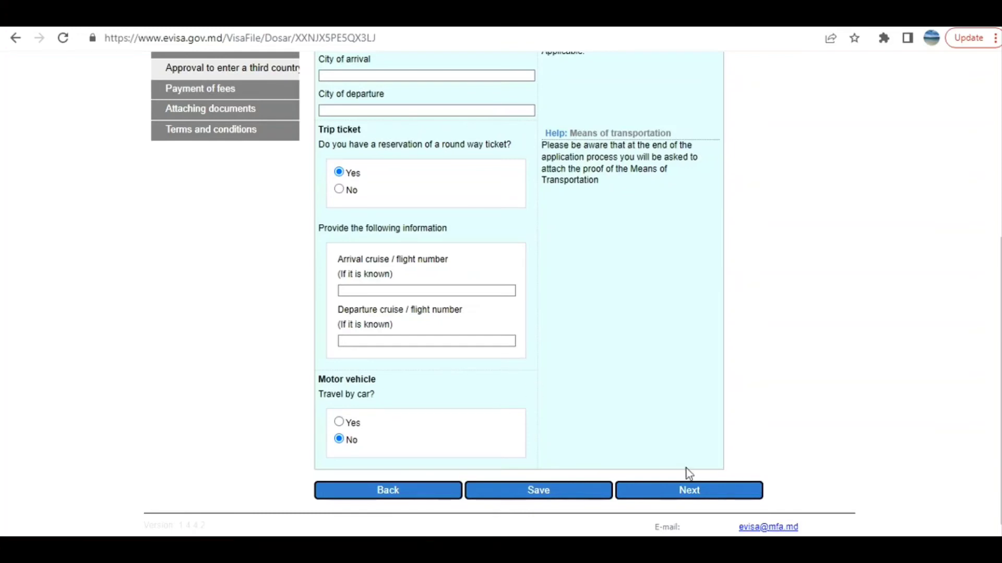
{"action": "left_click", "coordinate": [686, 499]}
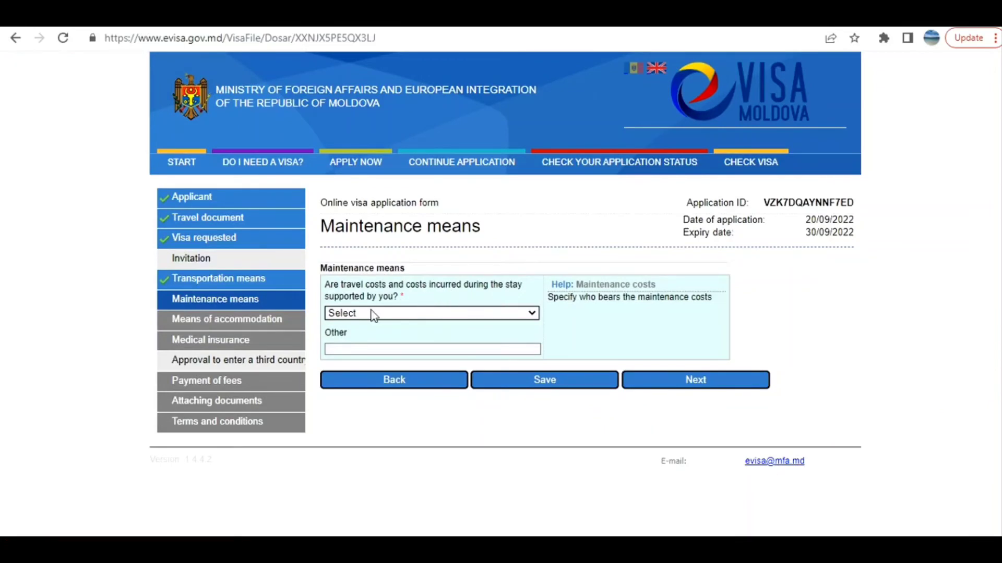
Complete the Maintenance means section with costs supported By the applicant through cash, travellers' checks, credit card and accommodation paid in advance.
{"action": "left_click", "coordinate": [431, 315]}
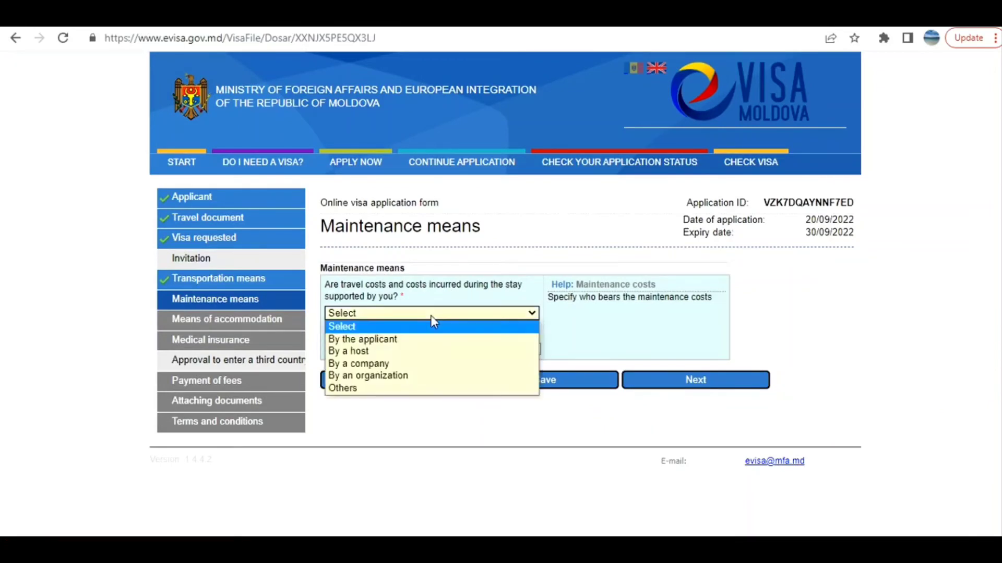
{"action": "left_click", "coordinate": [409, 341]}
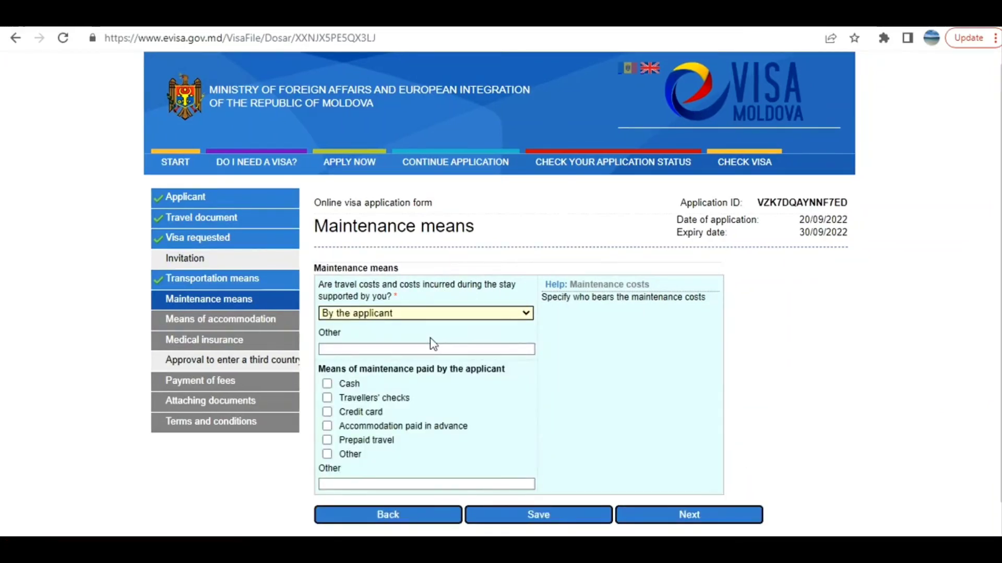
{"action": "scroll", "coordinate": [430, 343], "scroll_direction": "down", "scroll_amount": 1}
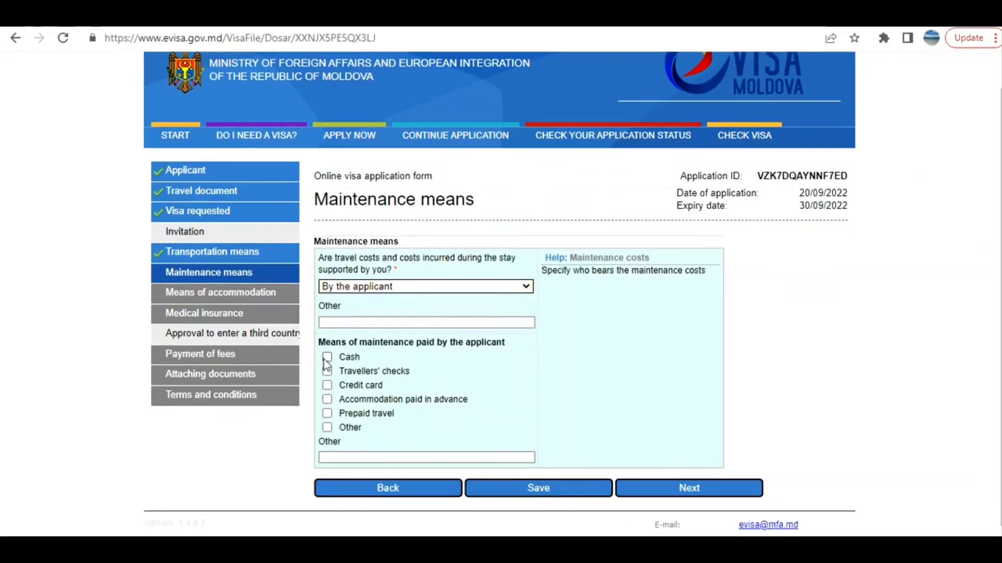
{"action": "left_click", "coordinate": [327, 385]}
{"action": "left_click", "coordinate": [327, 400]}
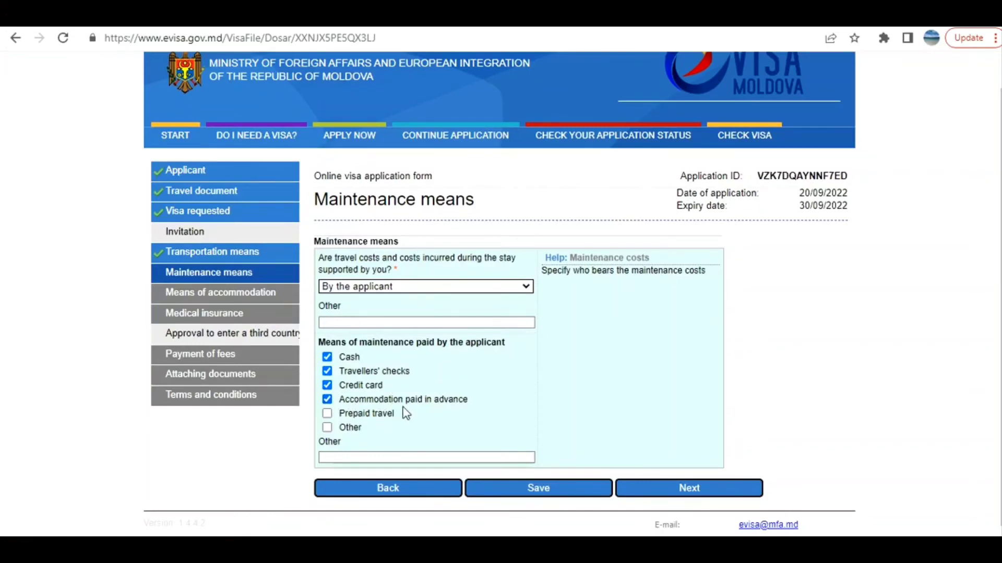
{"action": "left_click", "coordinate": [747, 491]}
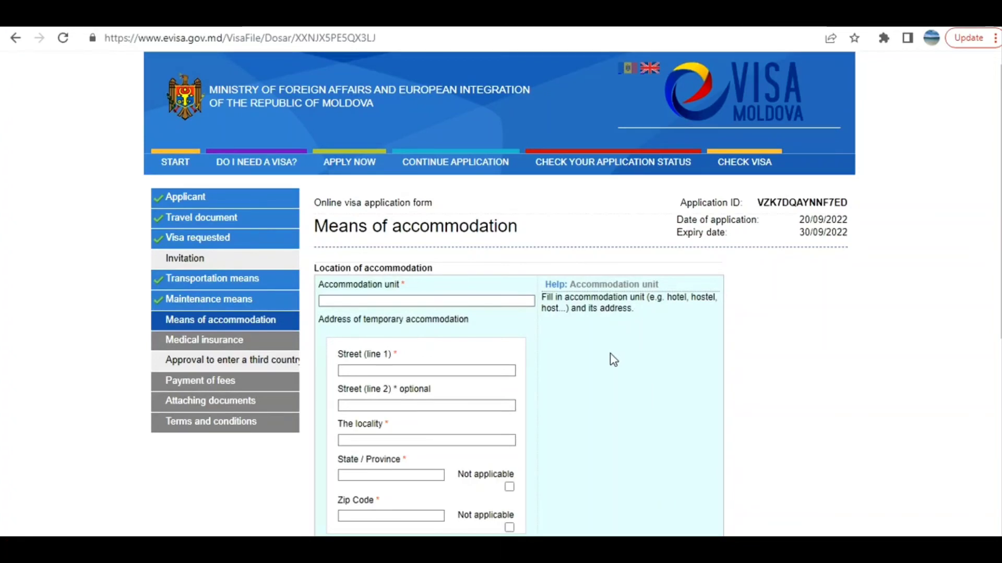
Review the Means of accommodation section's address and contact fields and the accommodation commitment question.
{"action": "scroll", "coordinate": [614, 360], "scroll_direction": "down", "scroll_amount": 6}
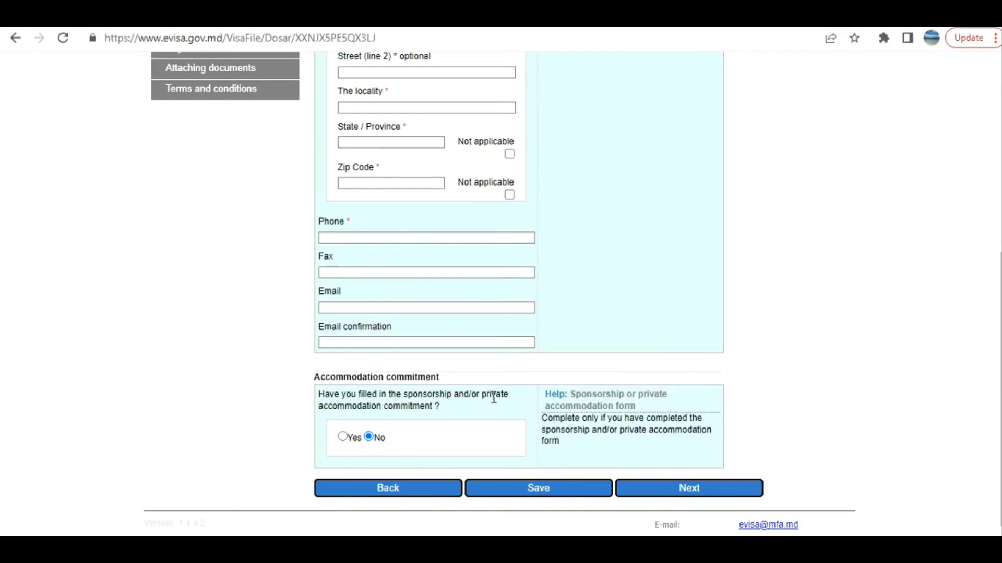
{"action": "scroll", "coordinate": [523, 317], "scroll_direction": "up", "scroll_amount": 6}
Agree in the Payment of fees section that a refused visa's fee is not refunded, and review the consular fee exemption cases.
{"action": "scroll", "coordinate": [523, 317], "scroll_direction": "down", "scroll_amount": 3}
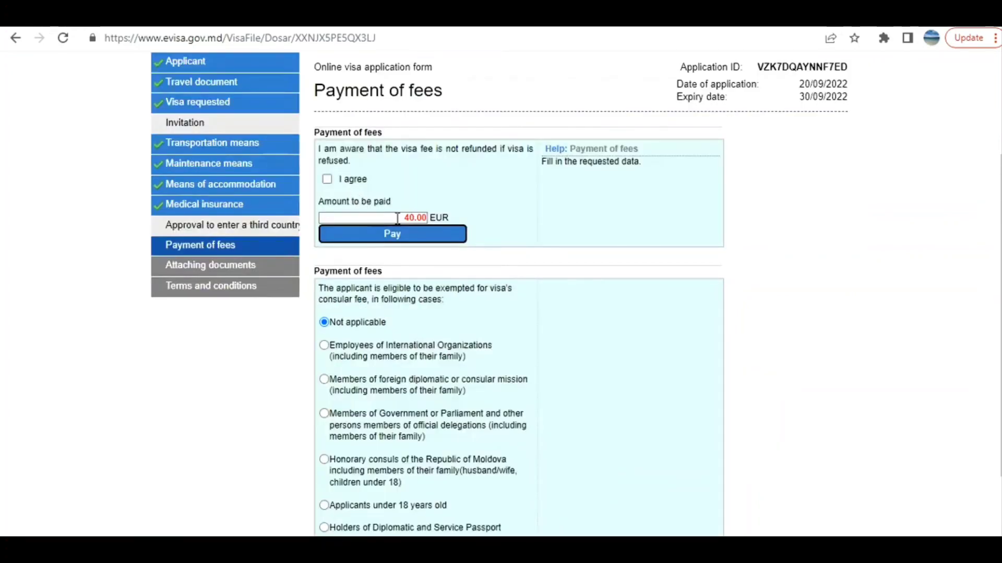
{"action": "left_click", "coordinate": [325, 180]}
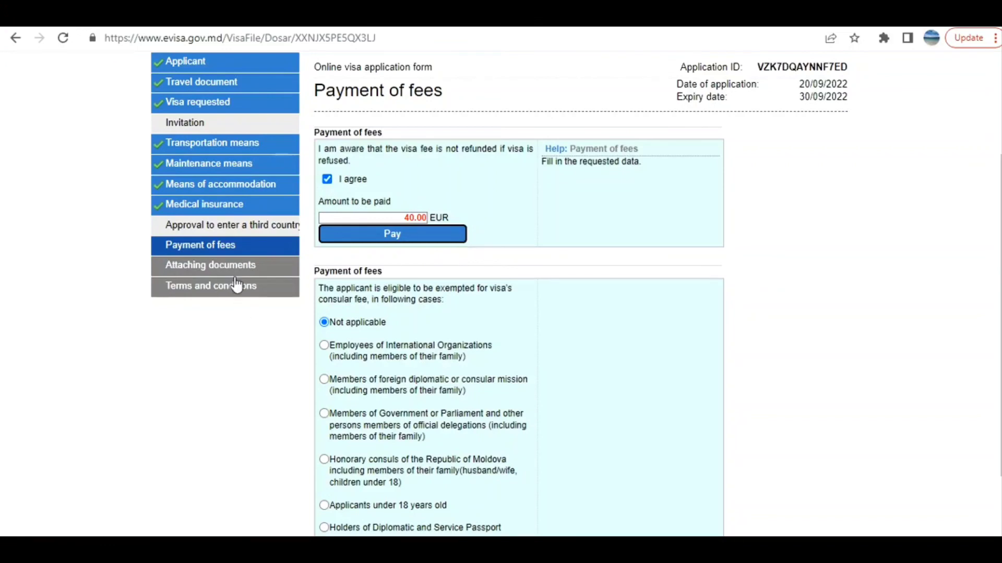
{"action": "scroll", "coordinate": [348, 303], "scroll_direction": "down", "scroll_amount": 2}
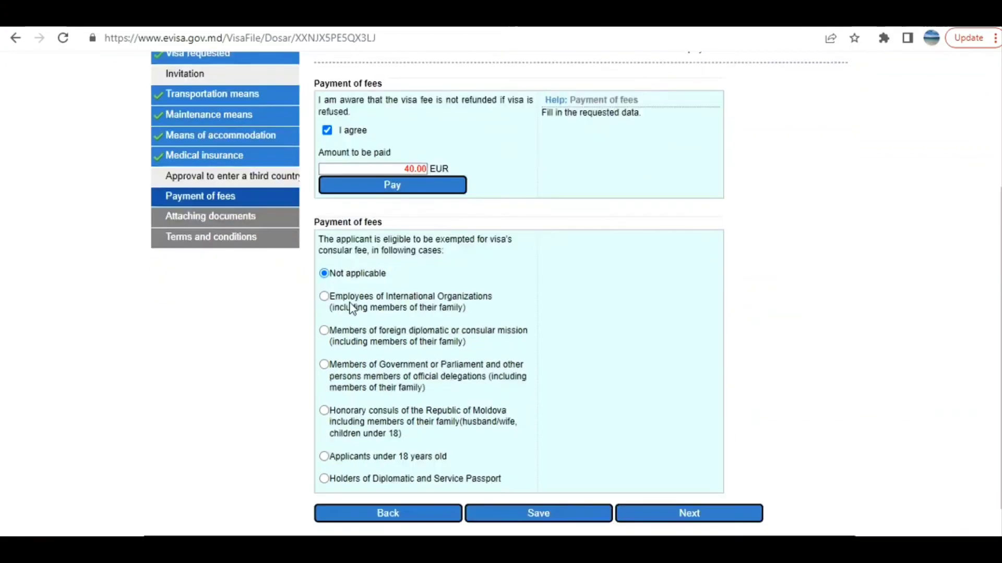